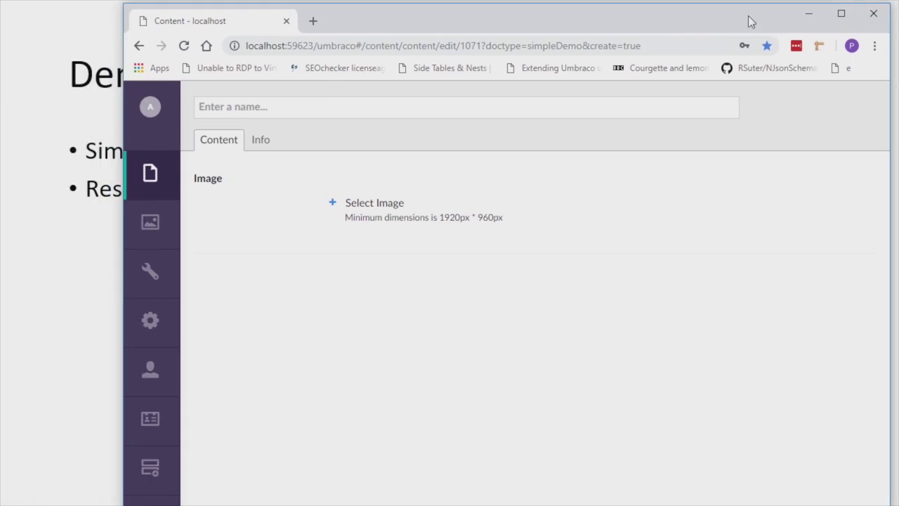
Step: Set the page's image to the station sign picture from the Simple media folder and expand its crop to the maximum 2.40 ratio
{"action": "double_click", "coordinate": [748, 16]}
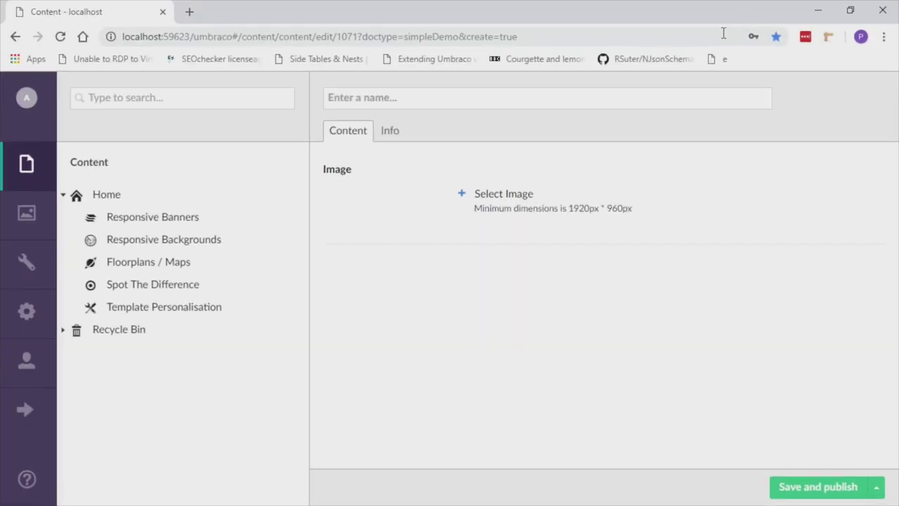
{"action": "left_click", "coordinate": [494, 197]}
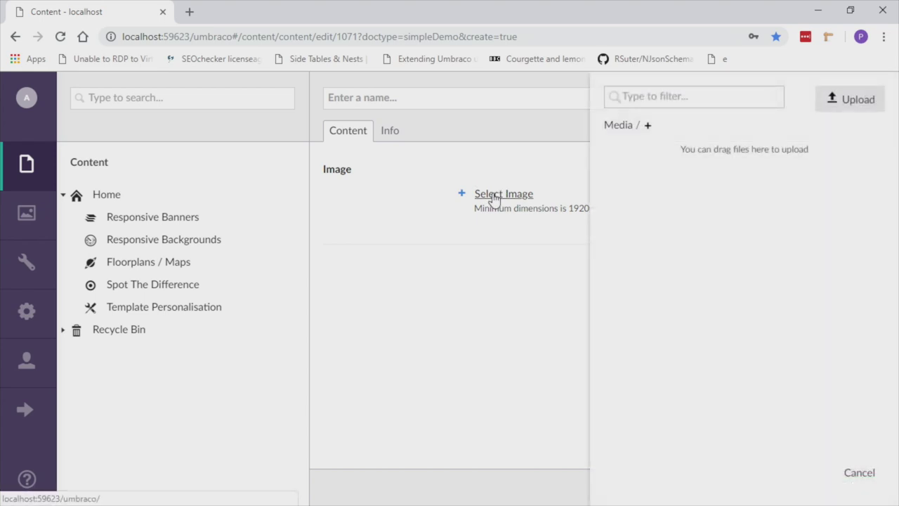
{"action": "mouse_move", "coordinate": [668, 167]}
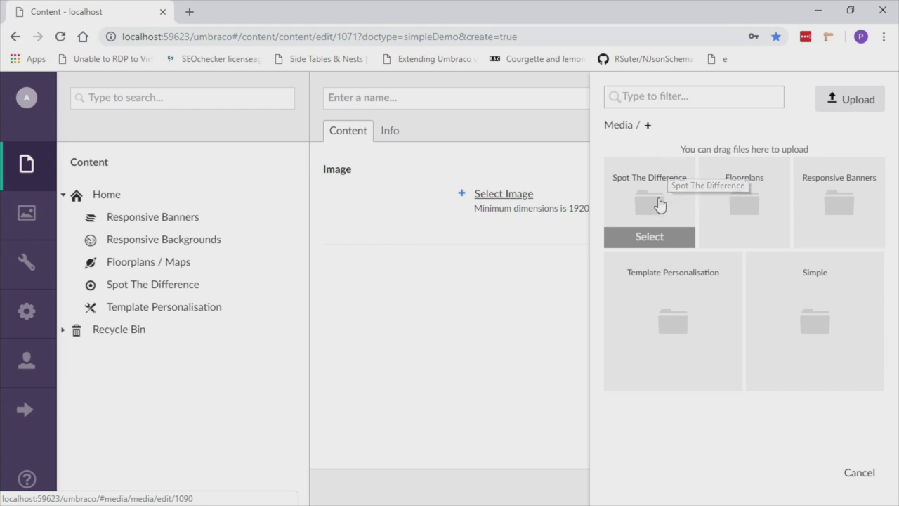
{"action": "mouse_move", "coordinate": [663, 301]}
{"action": "mouse_move", "coordinate": [794, 325]}
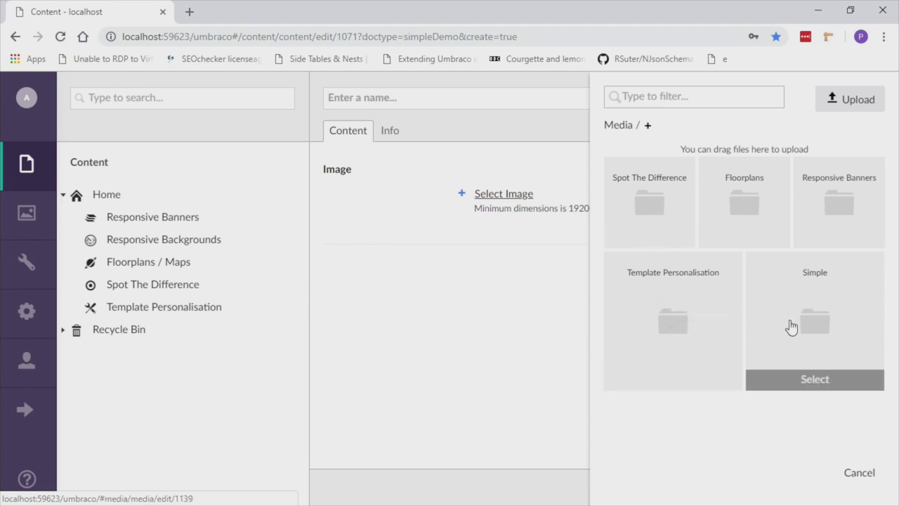
{"action": "left_click", "coordinate": [798, 348]}
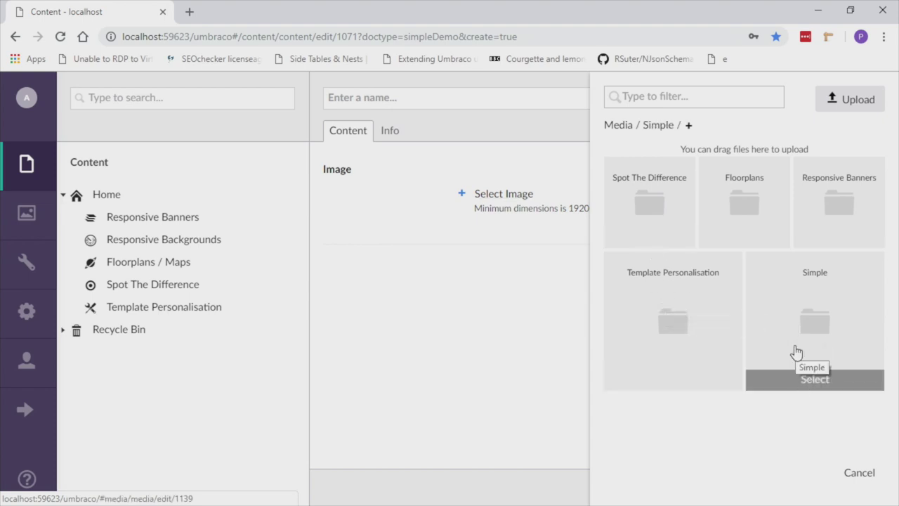
{"action": "left_click", "coordinate": [762, 199]}
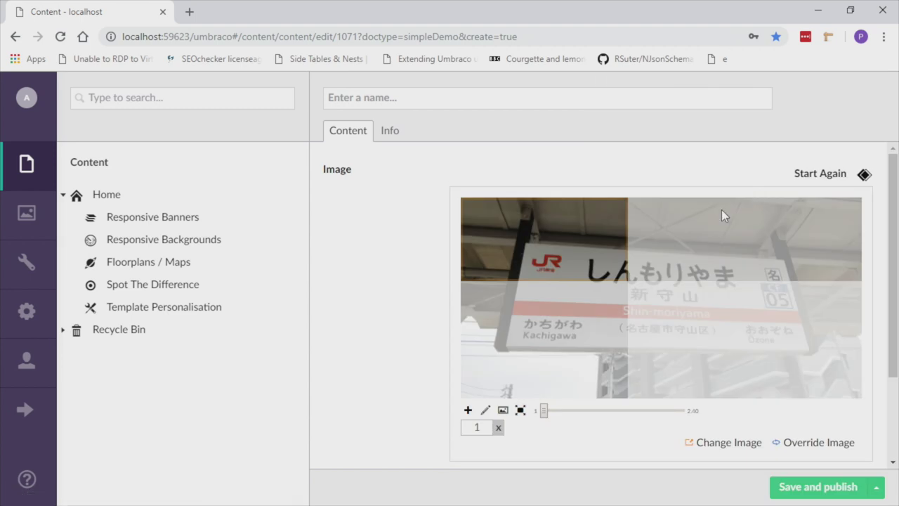
{"action": "left_click_drag", "start_coordinate": [556, 243], "coordinate": [607, 277]}
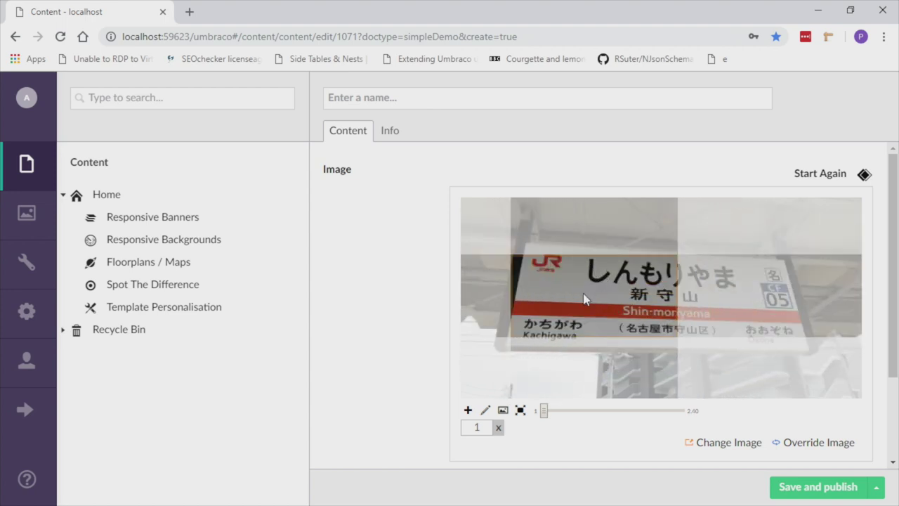
{"action": "left_click", "coordinate": [521, 410]}
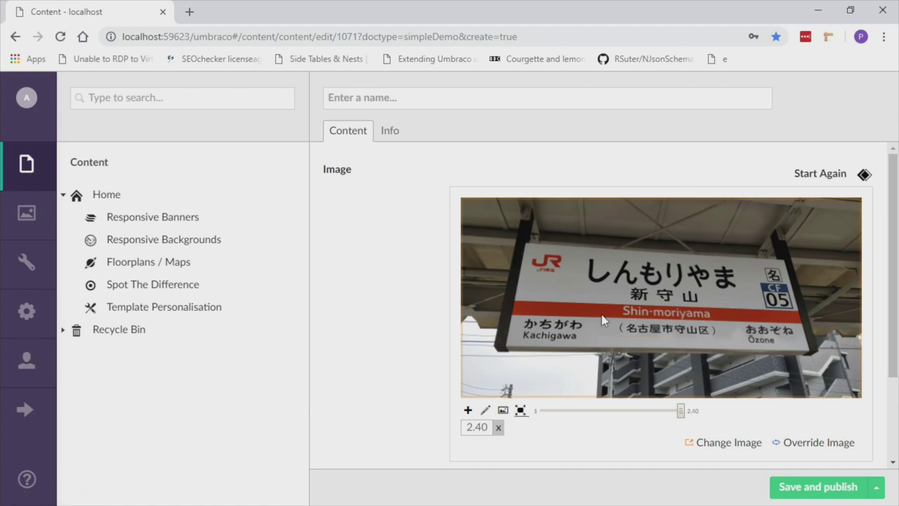
Step: Add a first overlay item to the station sign image and give it the image type of Positional Content
{"action": "left_click", "coordinate": [468, 412]}
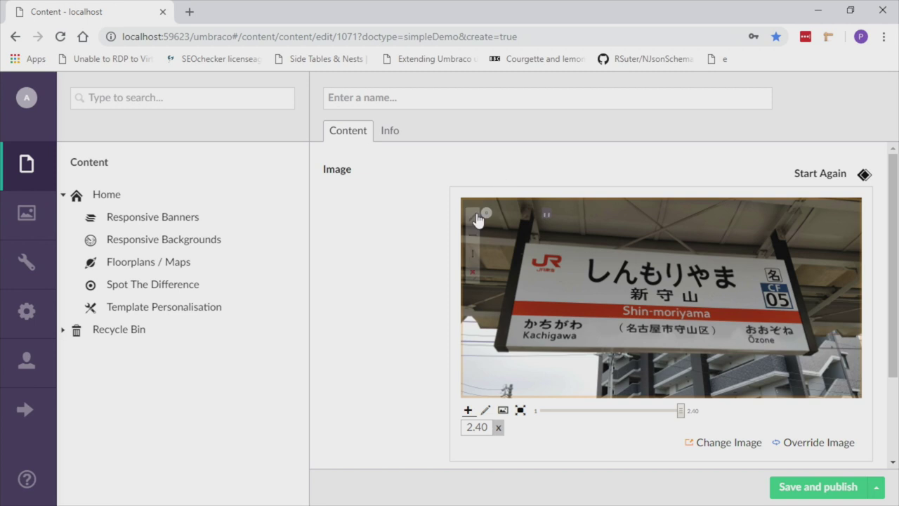
{"action": "left_click", "coordinate": [474, 219]}
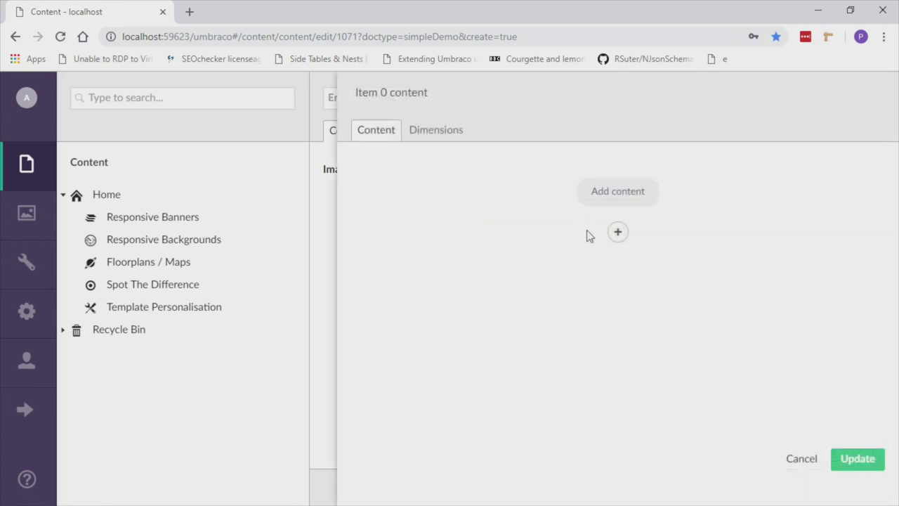
{"action": "left_click", "coordinate": [616, 234]}
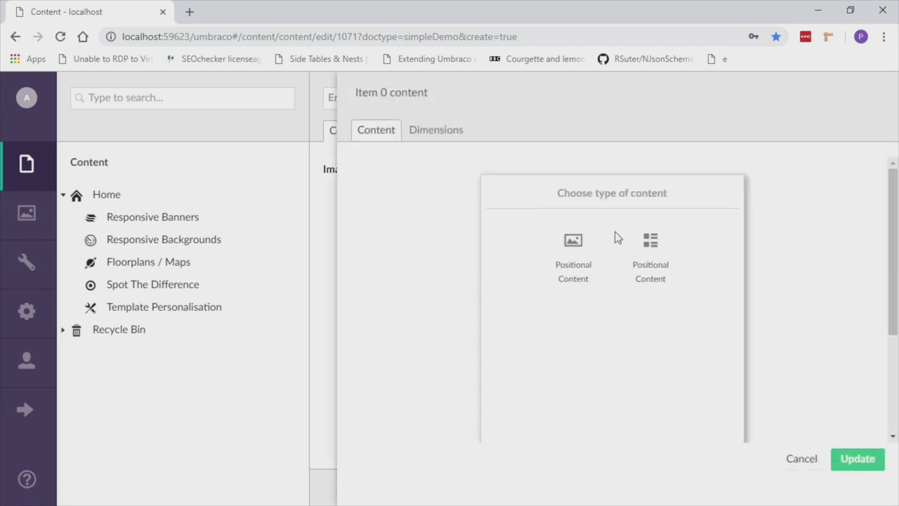
{"action": "left_click", "coordinate": [587, 268]}
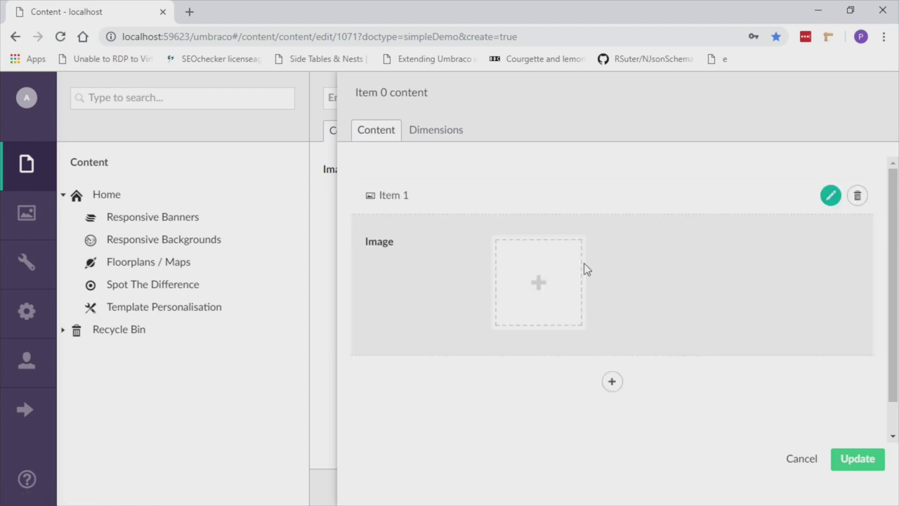
Step: Assign the pointing man's picture from the Simple folder to the first item and place it enlarged in the image's lower-left corner
{"action": "left_click", "coordinate": [562, 283]}
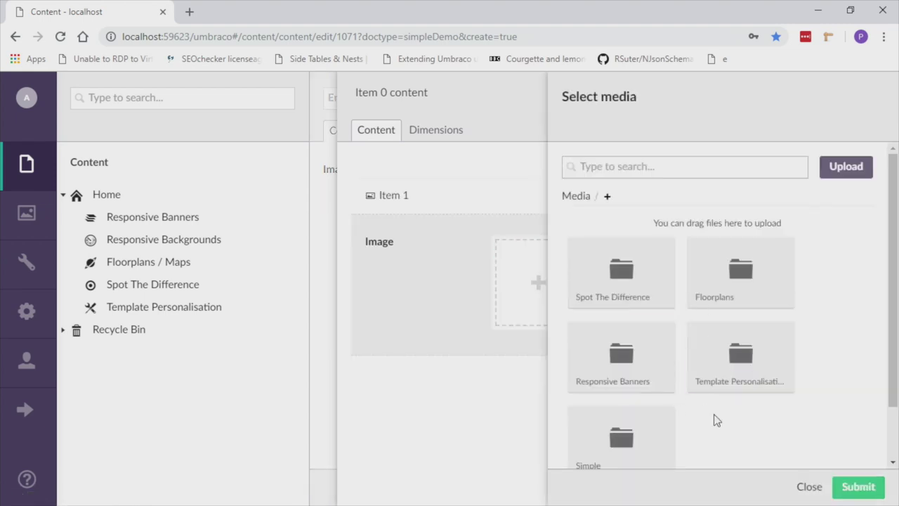
{"action": "scroll", "coordinate": [635, 430], "scroll_direction": "down", "scroll_amount": 1}
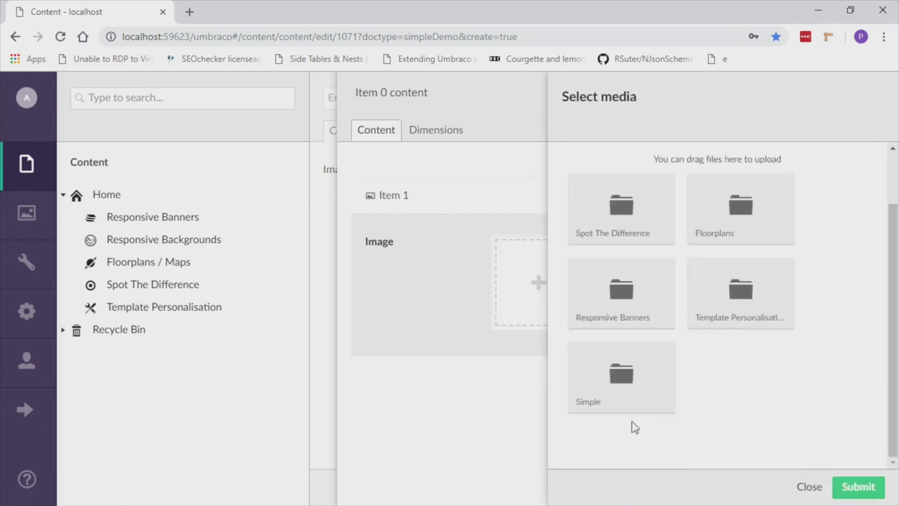
{"action": "left_click", "coordinate": [627, 402]}
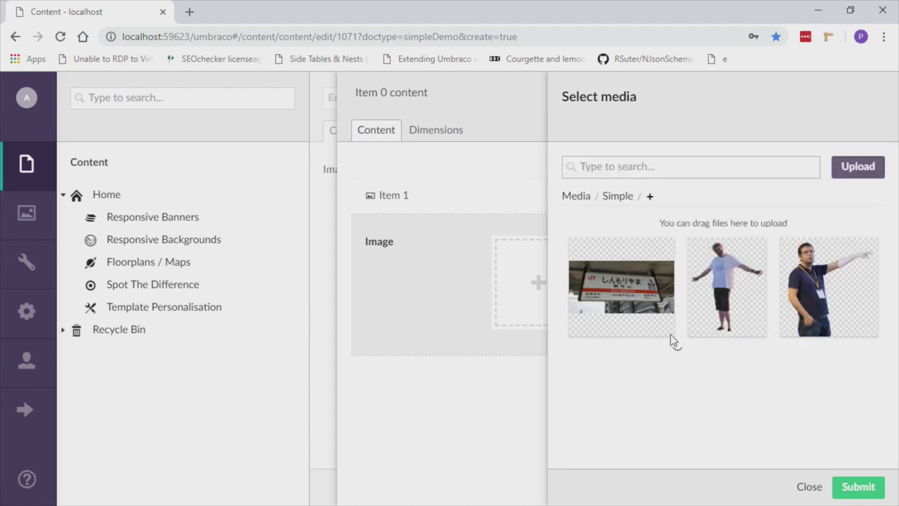
{"action": "left_click", "coordinate": [800, 287]}
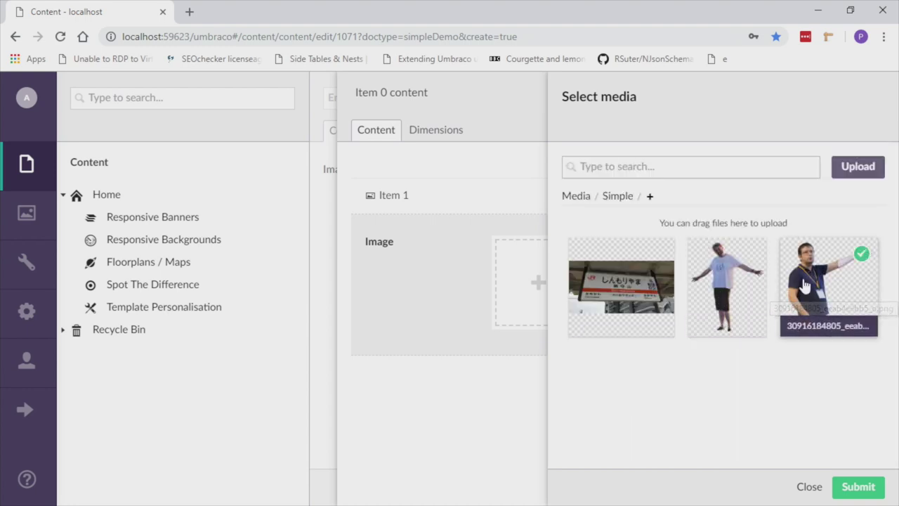
{"action": "left_click", "coordinate": [861, 487]}
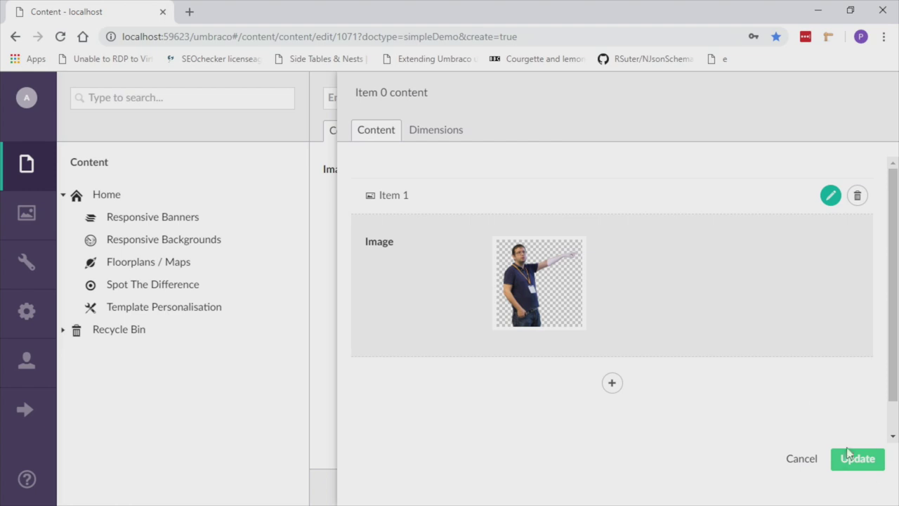
{"action": "left_click", "coordinate": [869, 461]}
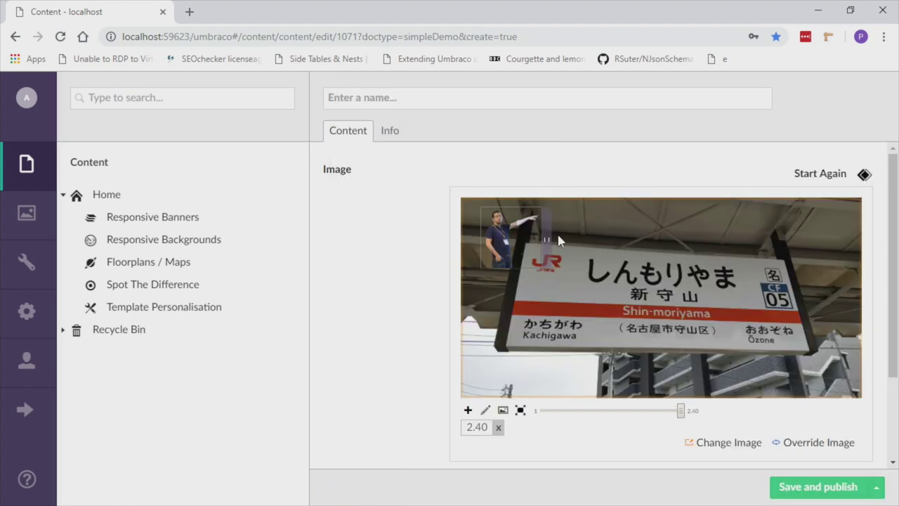
{"action": "left_click_drag", "start_coordinate": [546, 239], "coordinate": [542, 336]}
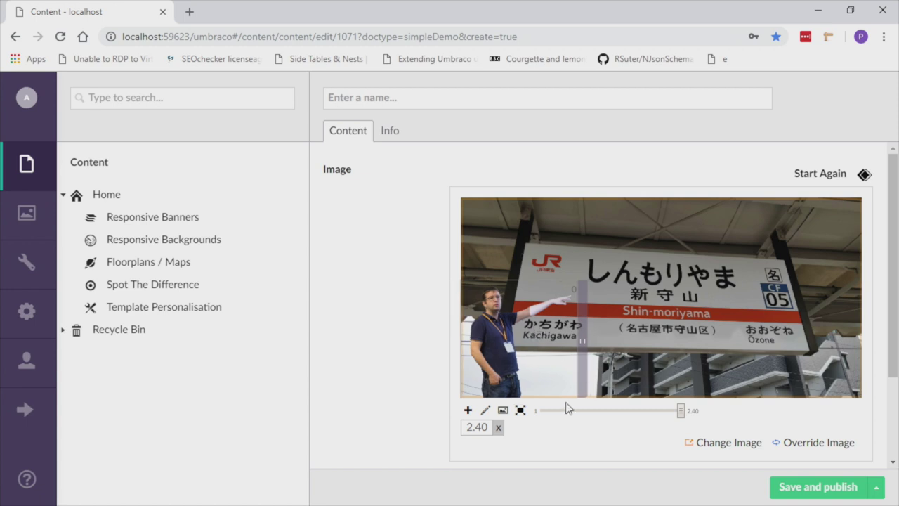
Step: Add a second overlay item to the station sign image with the image type of Positional Content
{"action": "left_click", "coordinate": [469, 411]}
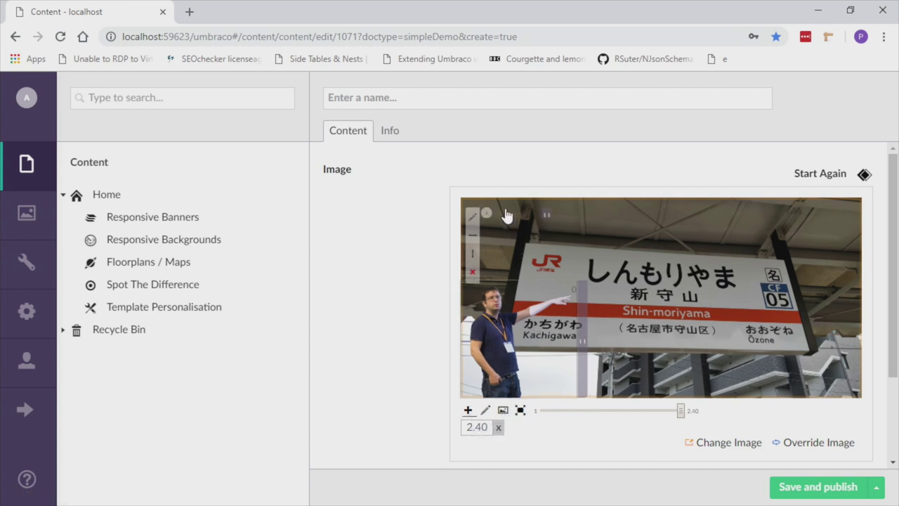
{"action": "left_click", "coordinate": [471, 215]}
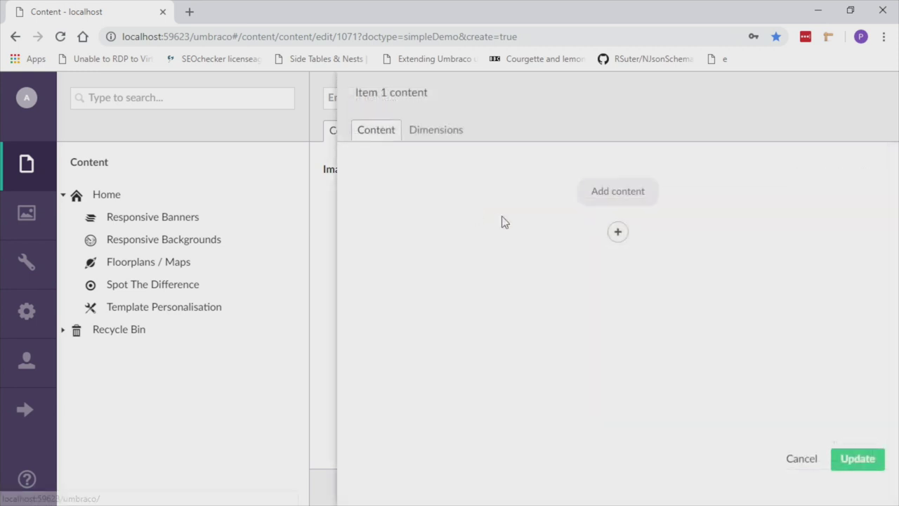
{"action": "left_click", "coordinate": [617, 232]}
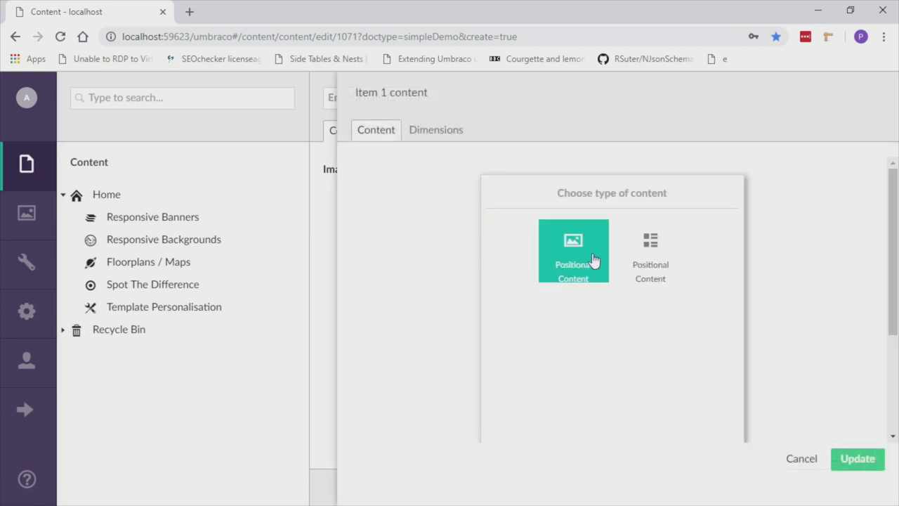
{"action": "left_click", "coordinate": [594, 262]}
Step: Assign the picture of the man with outstretched arms to the second item and place it enlarged at the image's lower-right edge
{"action": "left_click", "coordinate": [579, 288]}
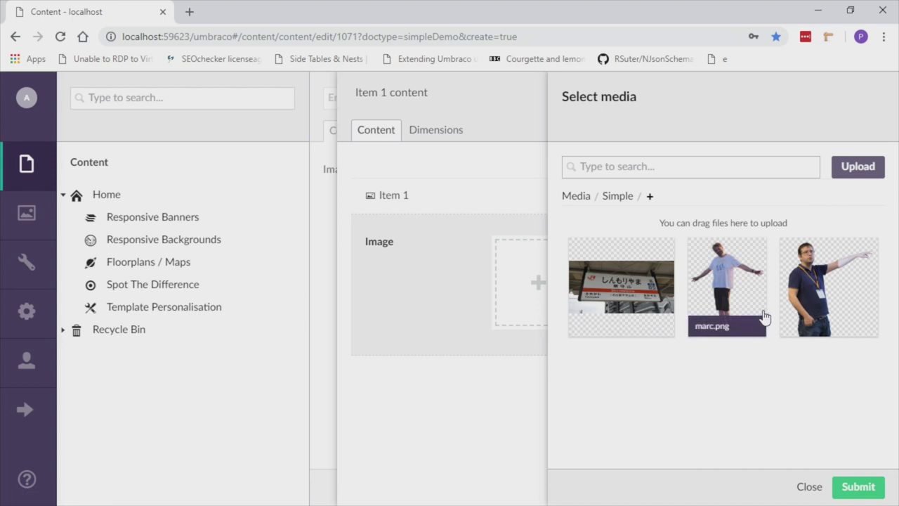
{"action": "left_click", "coordinate": [729, 290]}
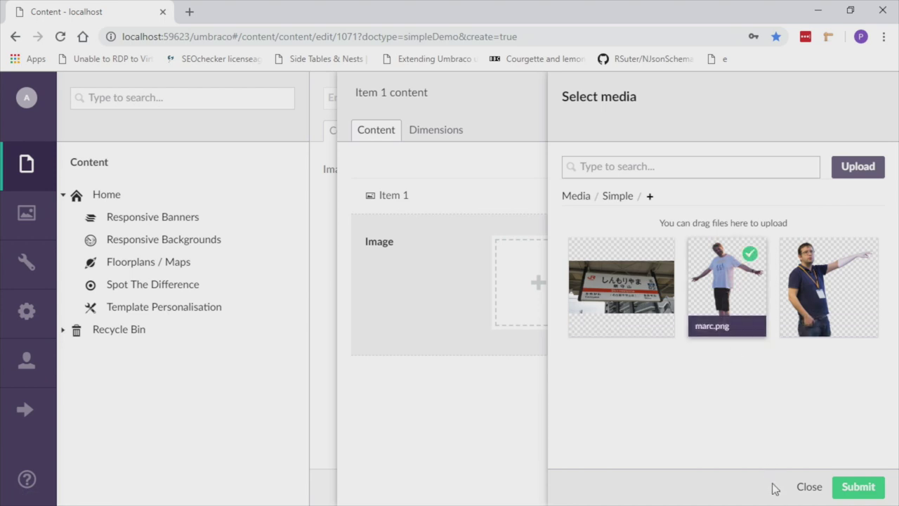
{"action": "left_click", "coordinate": [858, 486]}
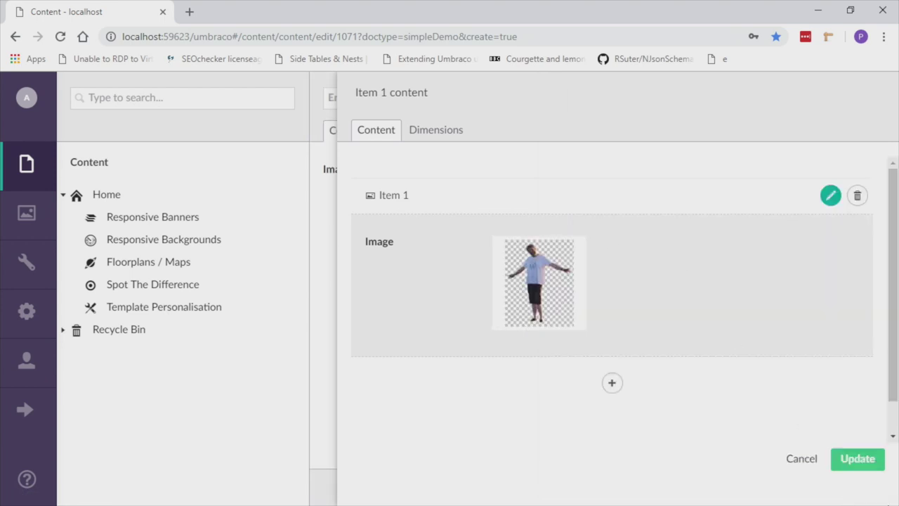
{"action": "left_click", "coordinate": [860, 461]}
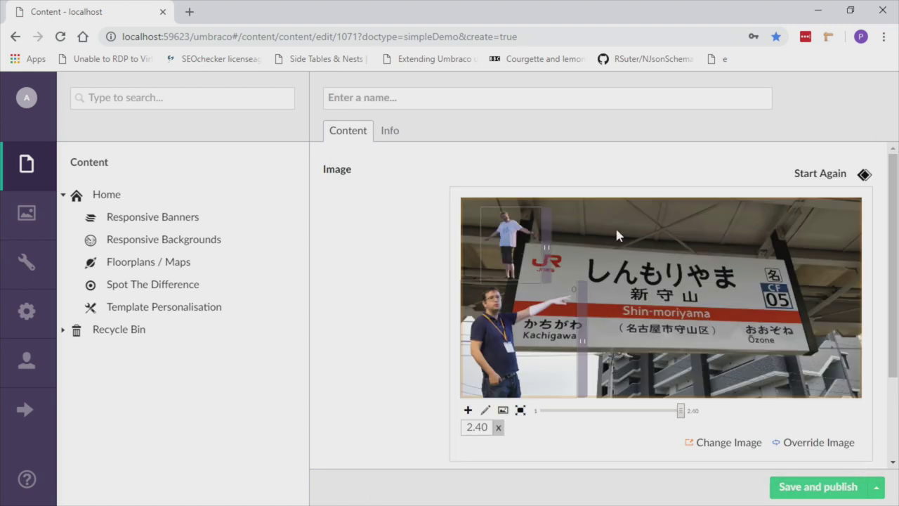
{"action": "left_click_drag", "start_coordinate": [517, 237], "coordinate": [812, 338]}
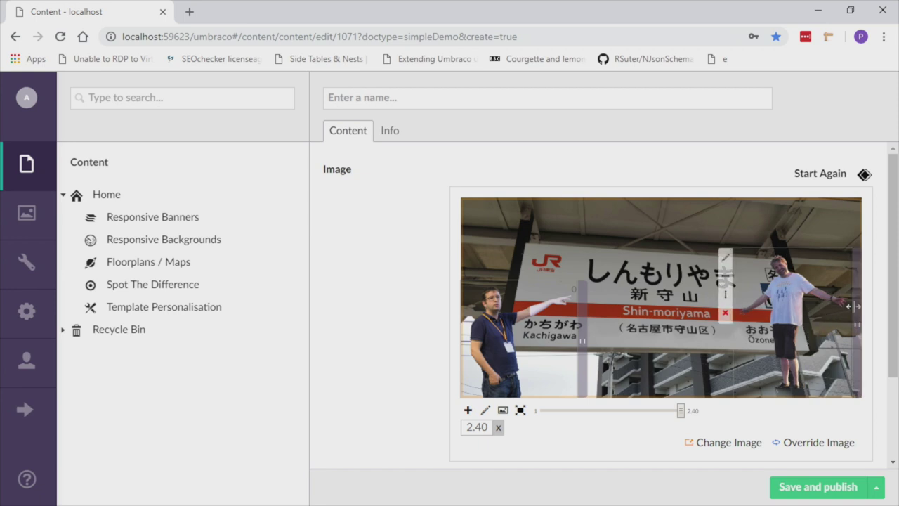
{"action": "left_click_drag", "start_coordinate": [853, 306], "coordinate": [871, 327]}
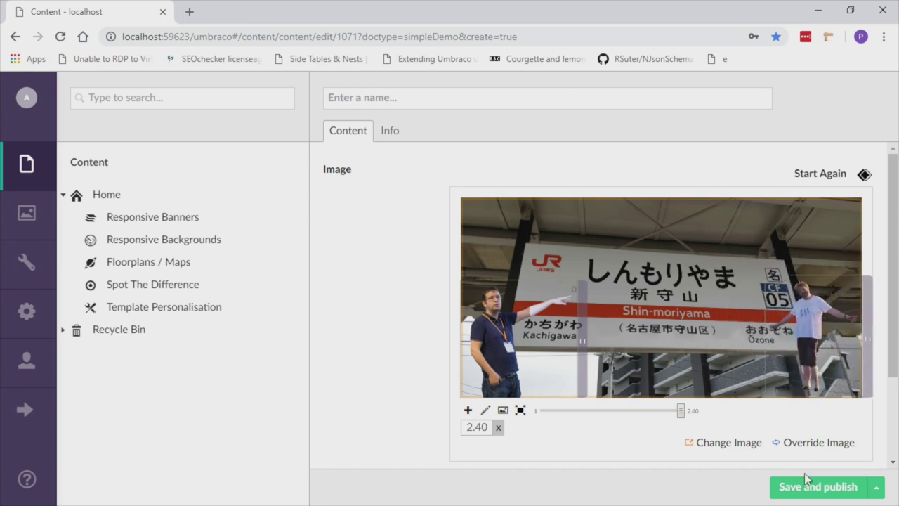
Step: Name the page "simple" and publish it
{"action": "left_click", "coordinate": [612, 96]}
{"action": "type", "text": "simple"}
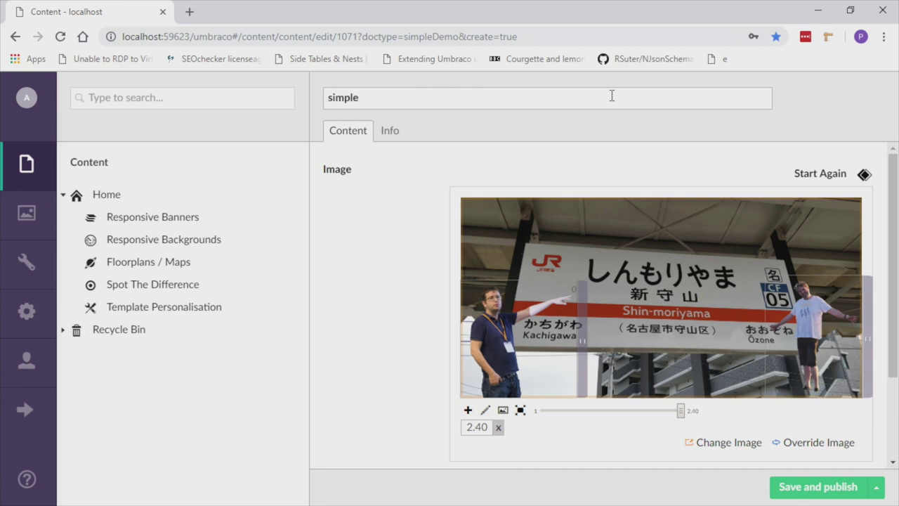
{"action": "left_click", "coordinate": [785, 491]}
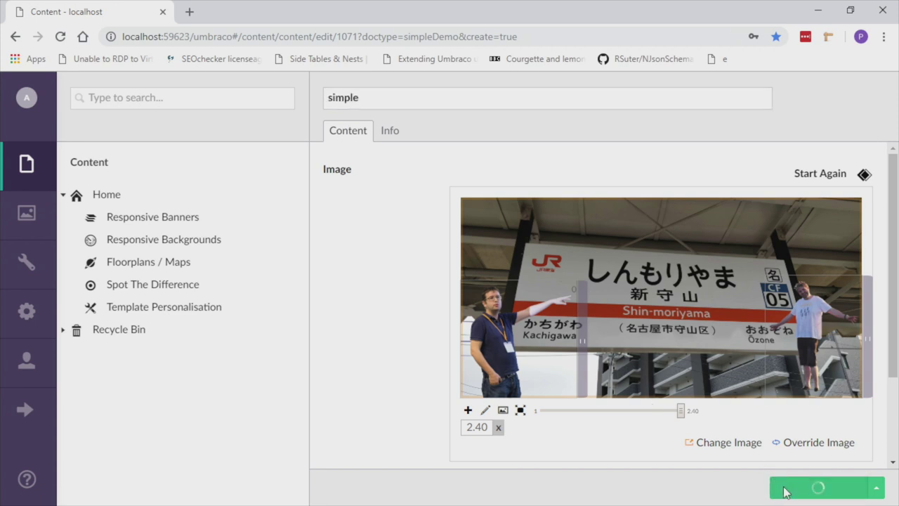
Step: Open the published page through its /simple/ link and examine the composed image
{"action": "left_click", "coordinate": [390, 130]}
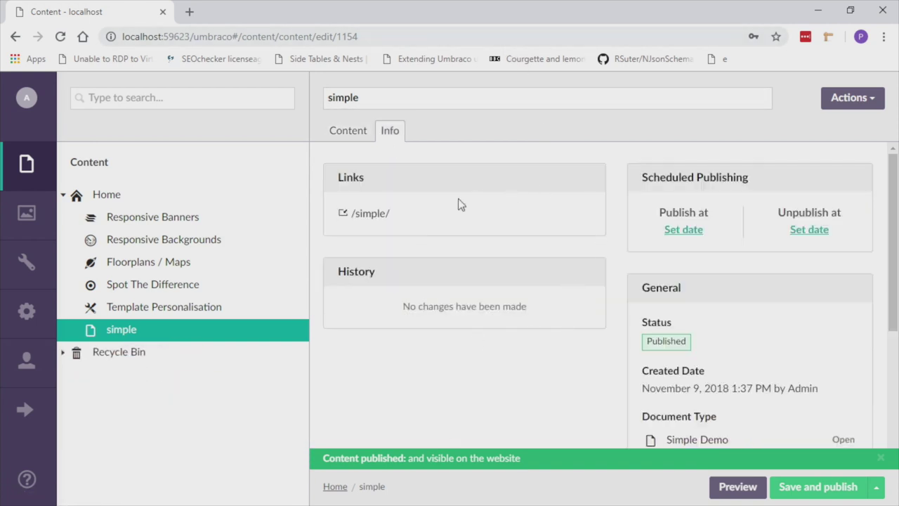
{"action": "left_click", "coordinate": [389, 216]}
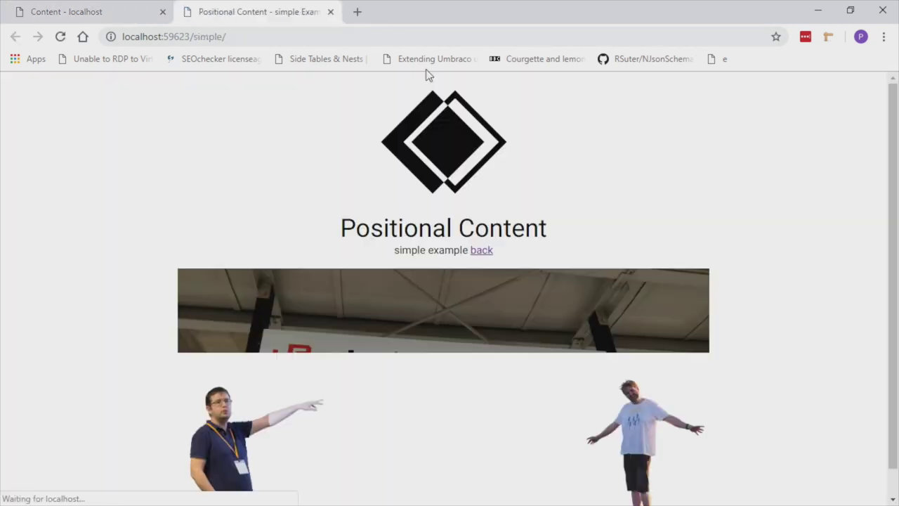
{"action": "scroll", "coordinate": [564, 232], "scroll_direction": "down", "scroll_amount": 1}
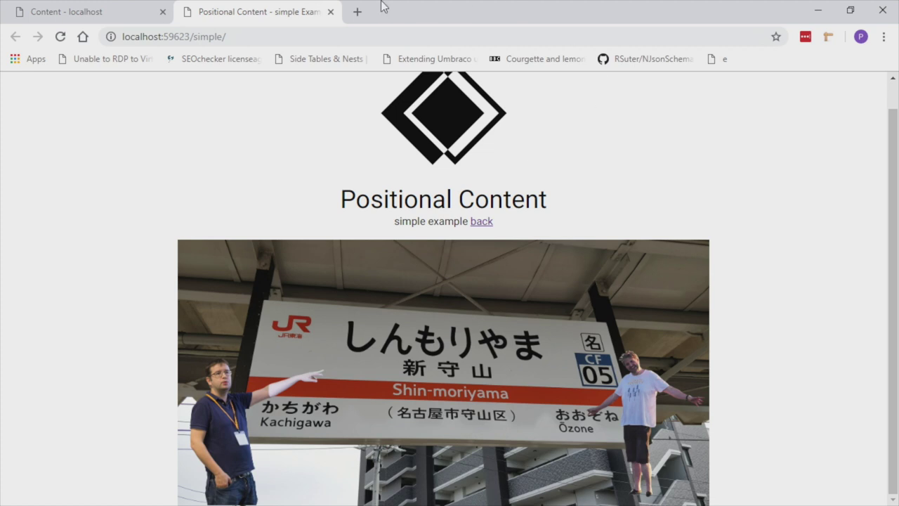
Step: Return to the Umbraco back office and open the Responsive Banners content page
{"action": "left_click", "coordinate": [93, 9]}
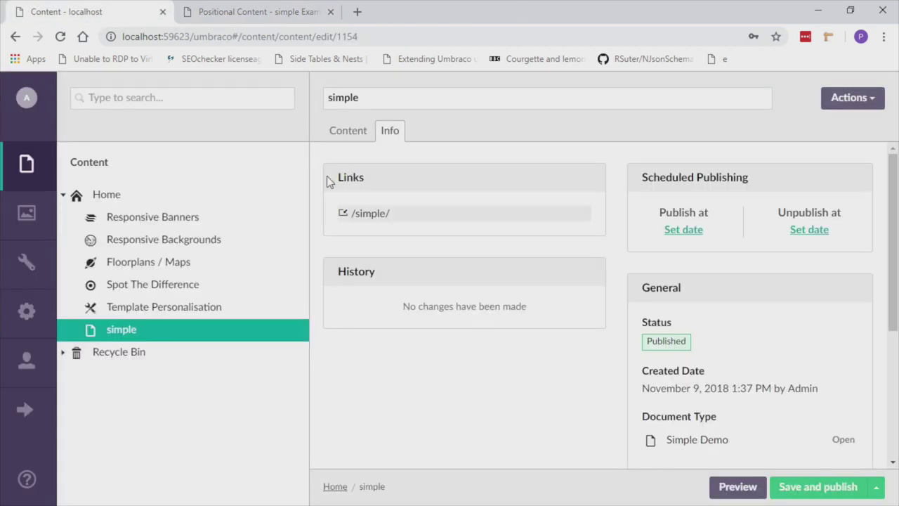
{"action": "left_click", "coordinate": [180, 224]}
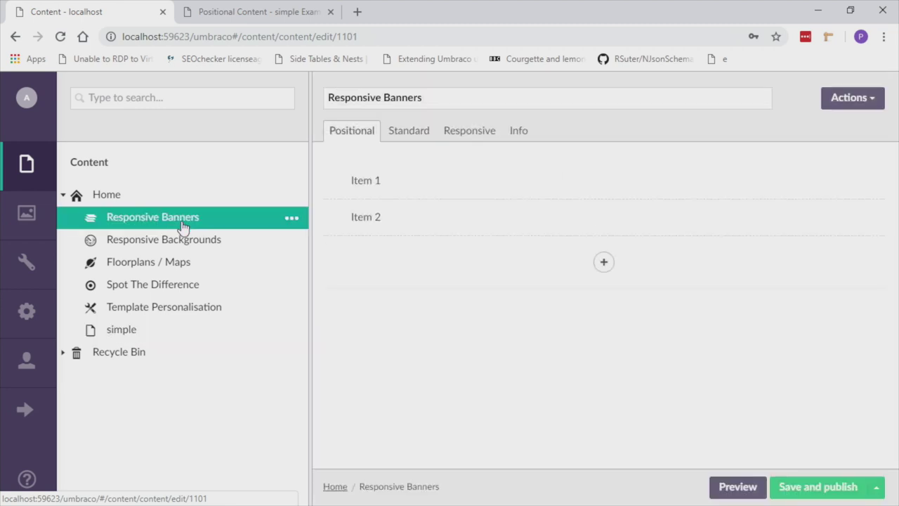
Step: Expand the first positional banner item and examine its layout at the extra-large, large and medium breakpoints
{"action": "left_click", "coordinate": [442, 191]}
{"action": "scroll", "coordinate": [569, 309], "scroll_direction": "down", "scroll_amount": 1}
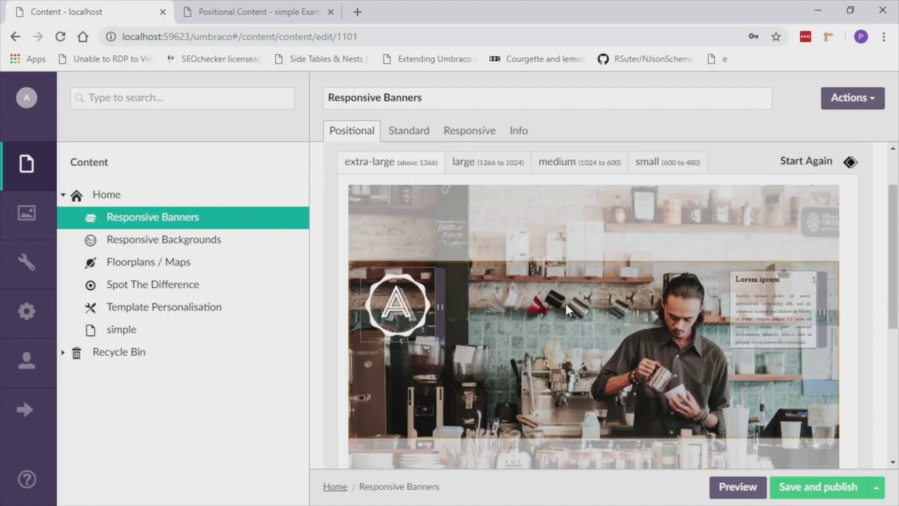
{"action": "scroll", "coordinate": [503, 283], "scroll_direction": "down", "scroll_amount": 1}
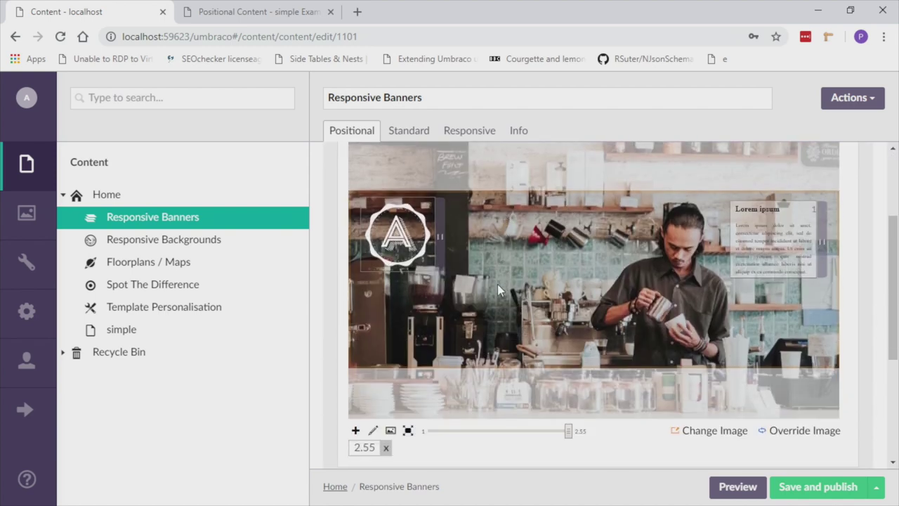
{"action": "scroll", "coordinate": [496, 285], "scroll_direction": "up", "scroll_amount": 1}
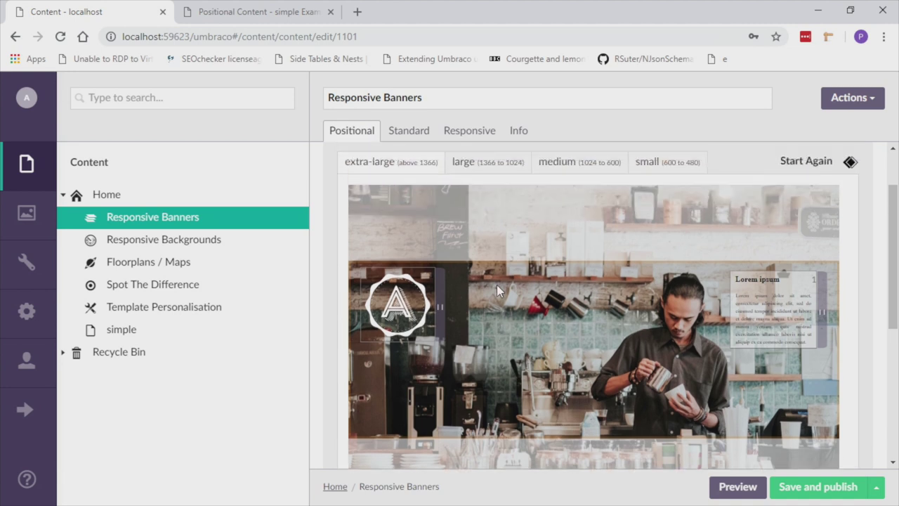
{"action": "left_click", "coordinate": [484, 167]}
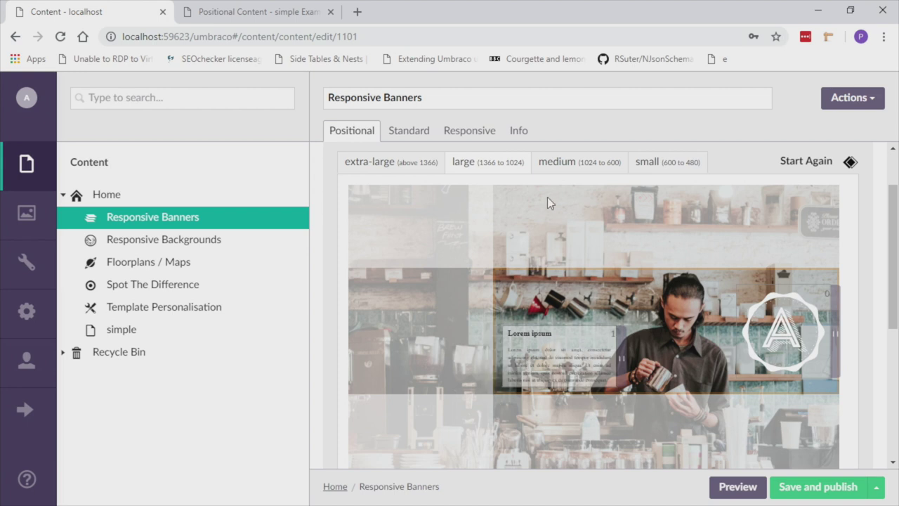
{"action": "left_click", "coordinate": [565, 163]}
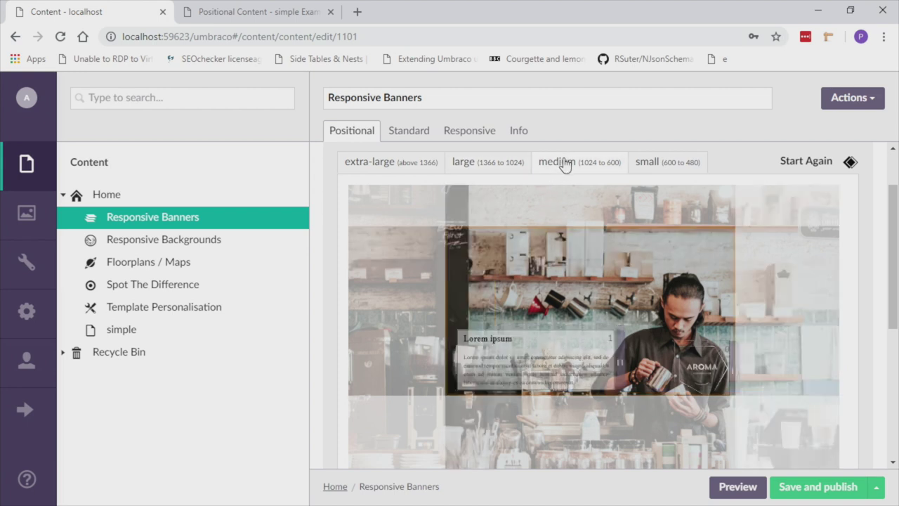
Step: Inspect the logo item's overridden content at the medium breakpoint and leave it without updating
{"action": "mouse_move", "coordinate": [682, 368]}
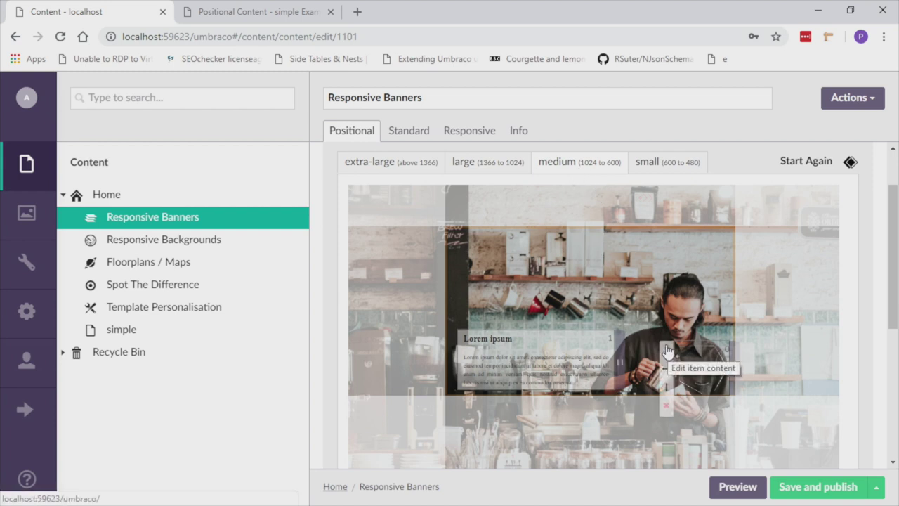
{"action": "left_click", "coordinate": [667, 350]}
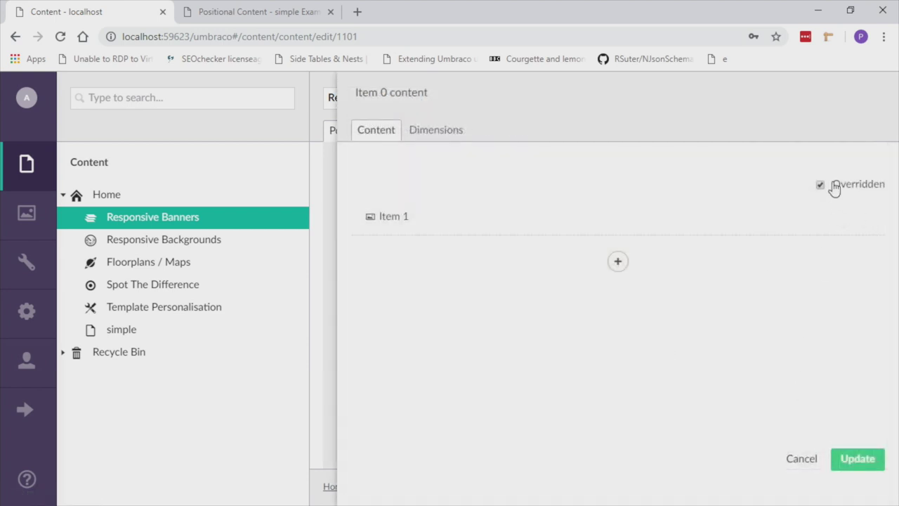
{"action": "left_click", "coordinate": [800, 459]}
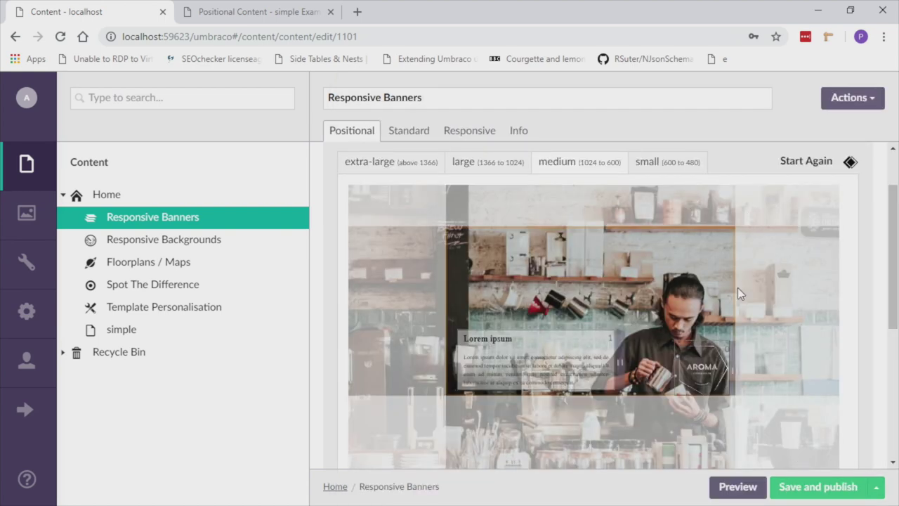
Step: Examine the small breakpoint's layout and the image options beneath it
{"action": "left_click", "coordinate": [671, 161]}
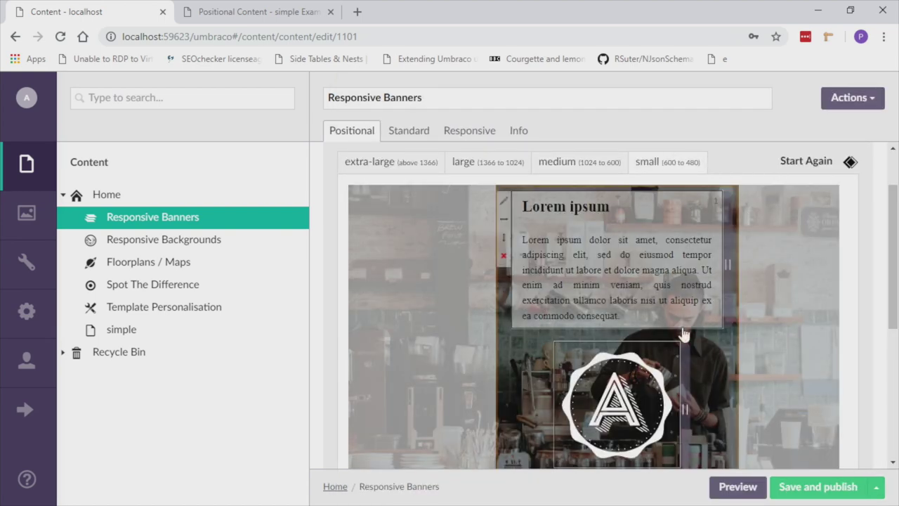
{"action": "scroll", "coordinate": [762, 418], "scroll_direction": "down", "scroll_amount": 2}
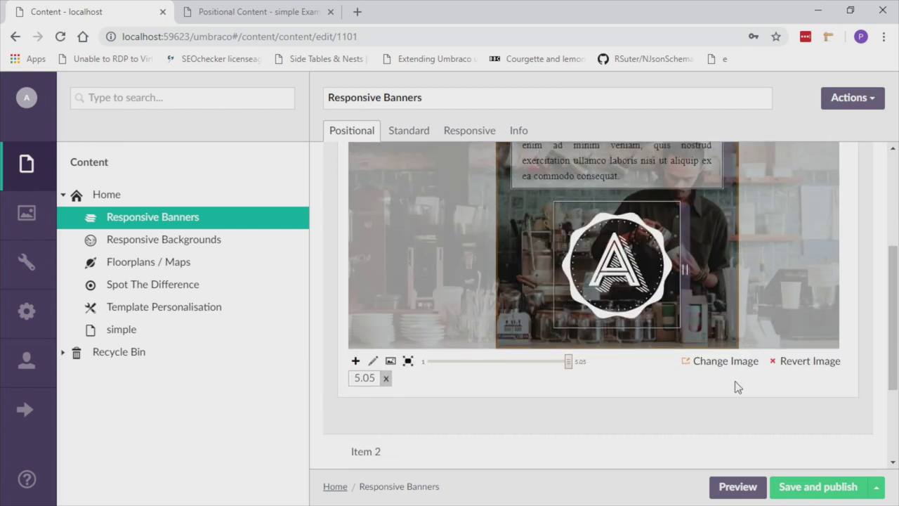
{"action": "scroll", "coordinate": [724, 291], "scroll_direction": "up", "scroll_amount": 1}
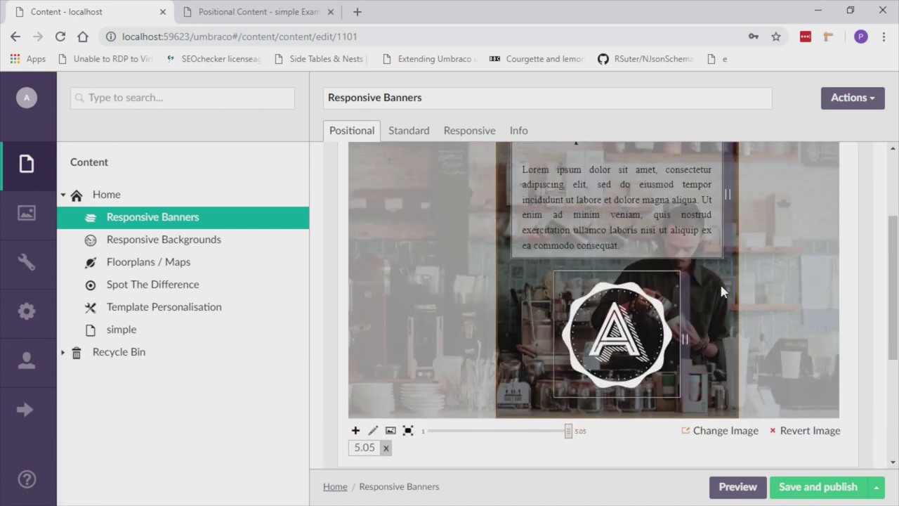
{"action": "scroll", "coordinate": [723, 310], "scroll_direction": "up", "scroll_amount": 1}
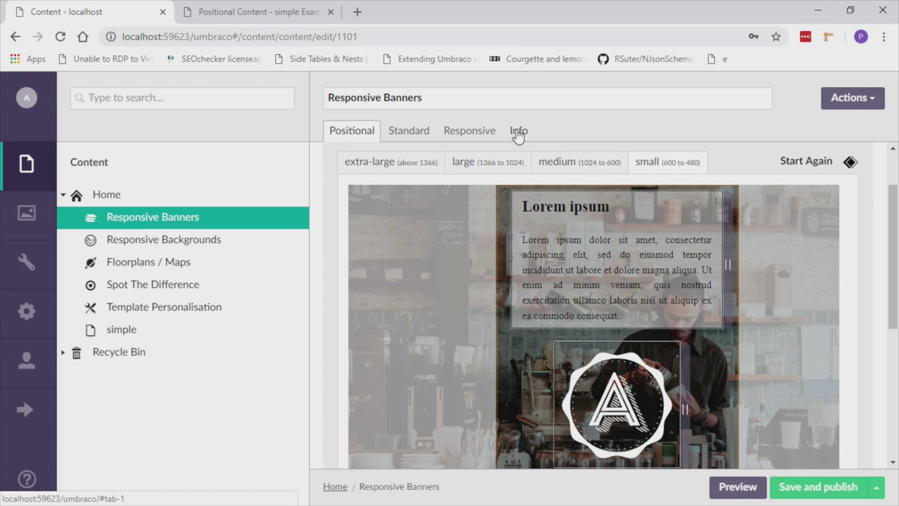
Step: Open the published page through its /responsive-banners/ link and view the full banner
{"action": "left_click", "coordinate": [517, 134]}
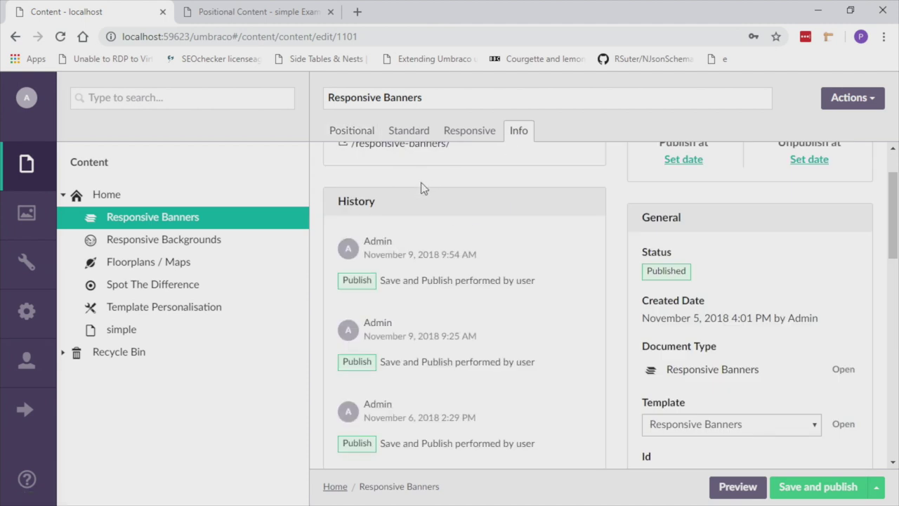
{"action": "left_click", "coordinate": [423, 211]}
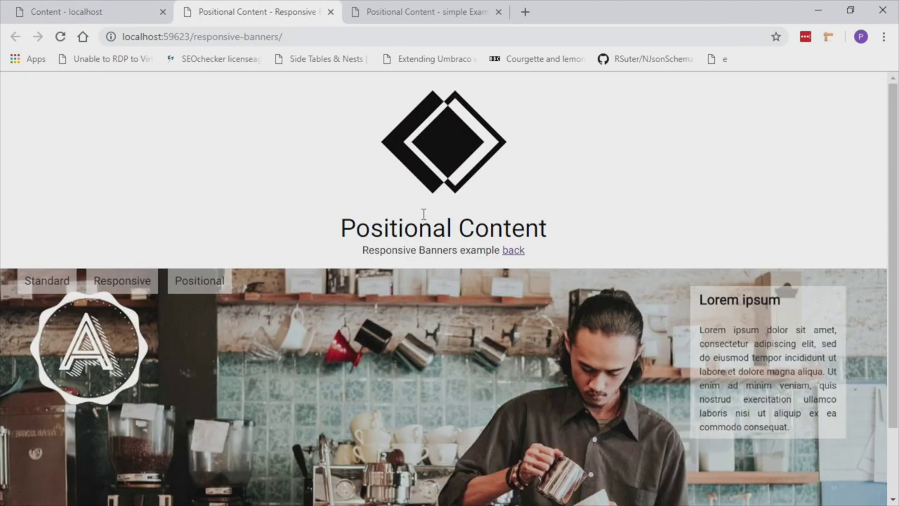
{"action": "scroll", "coordinate": [477, 105], "scroll_direction": "down", "scroll_amount": 2}
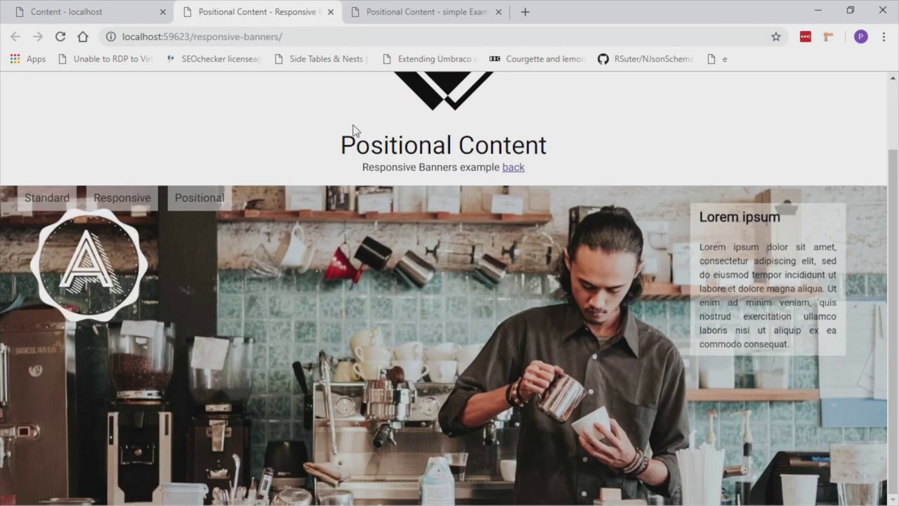
Step: Inspect the published page with the browser's developer tools in responsive device emulation and bring the banner into view
{"action": "right_click", "coordinate": [623, 136]}
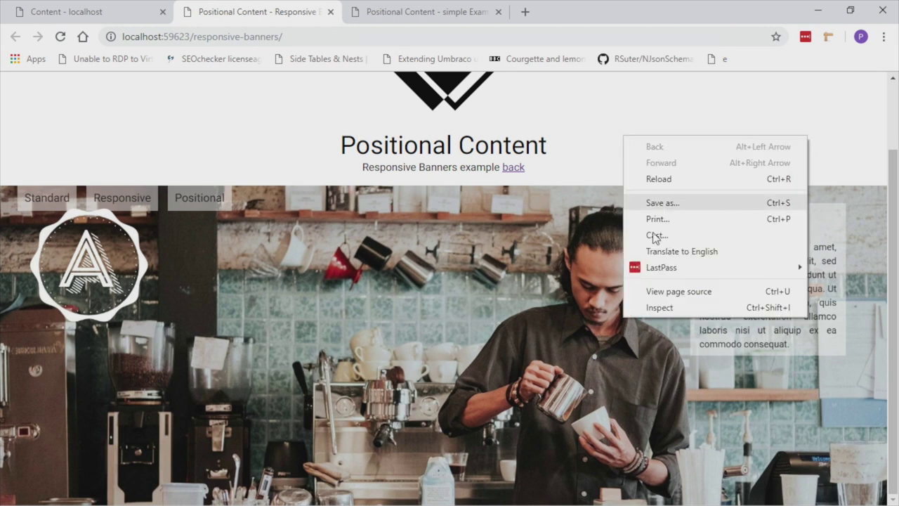
{"action": "left_click", "coordinate": [670, 309]}
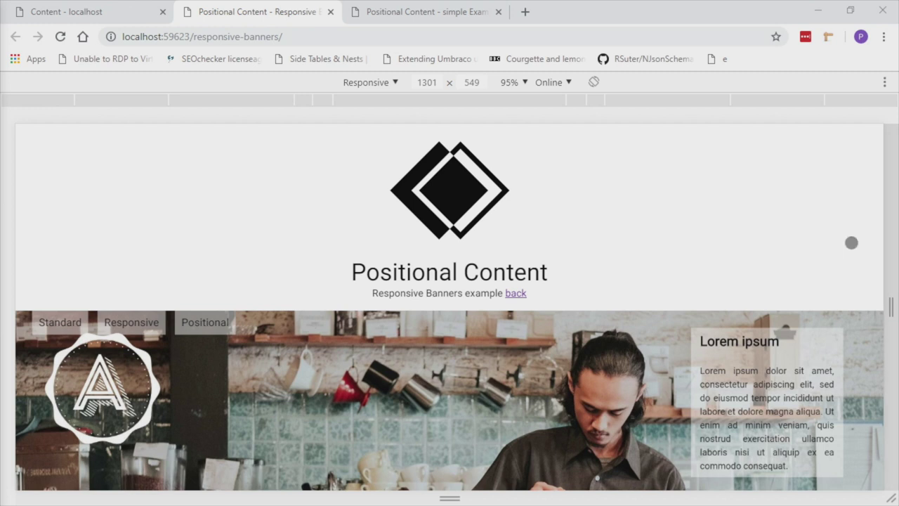
{"action": "scroll", "coordinate": [685, 384], "scroll_direction": "down", "scroll_amount": 2}
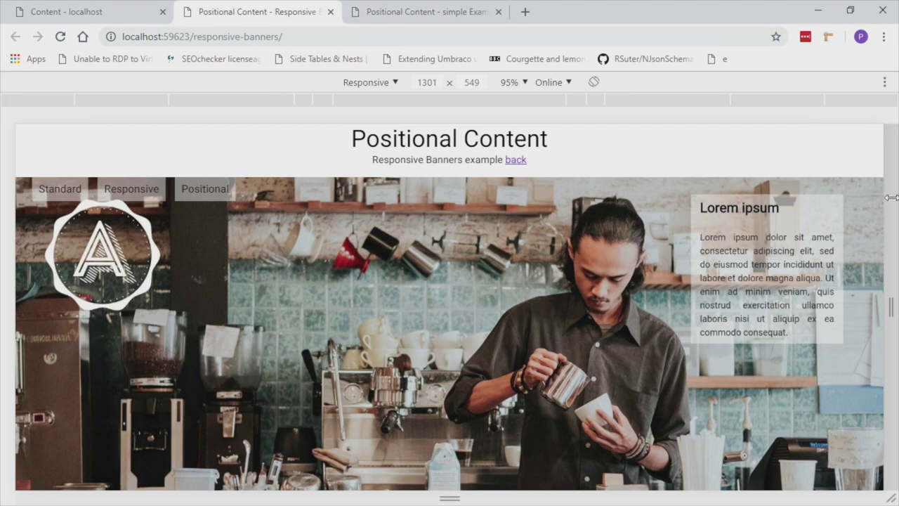
Step: Check how the standard banner scales by resizing the emulated viewport to about 565, 463 and 1132 pixels wide
{"action": "left_click_drag", "start_coordinate": [891, 197], "coordinate": [646, 197]}
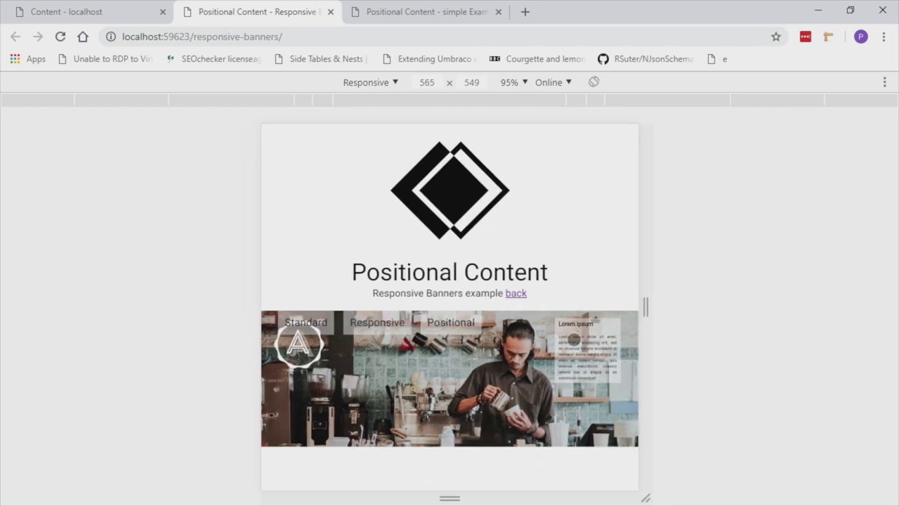
{"action": "left_click_drag", "start_coordinate": [647, 302], "coordinate": [612, 303]}
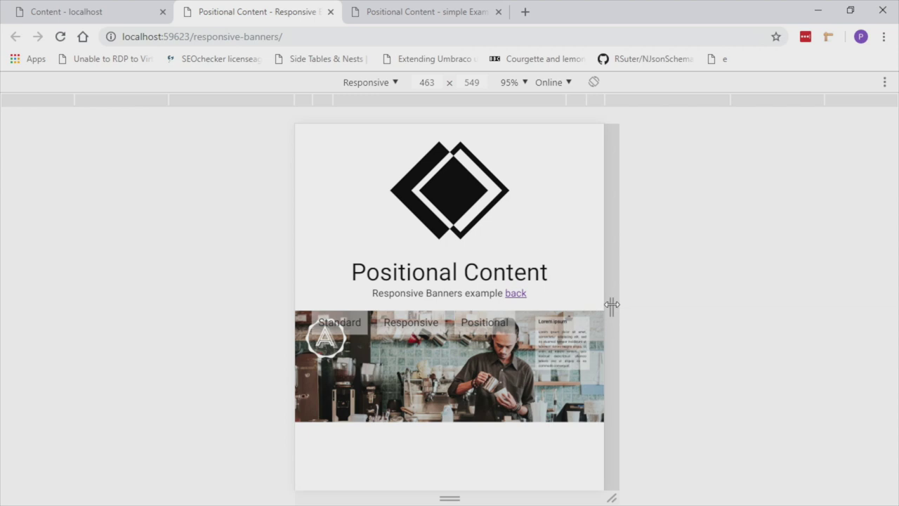
{"action": "left_click_drag", "start_coordinate": [612, 304], "coordinate": [835, 307]}
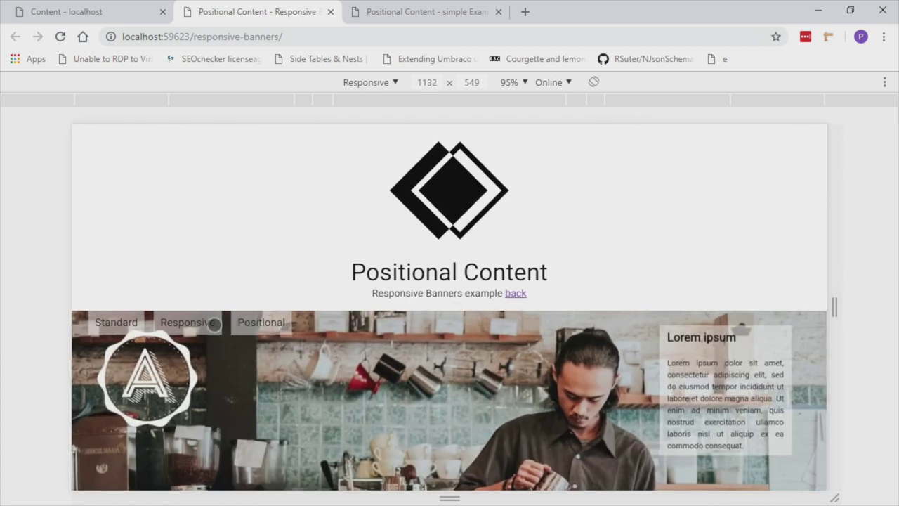
Step: Switch to the Responsive banner version and check it at viewport widths of about 428 and 722 pixels
{"action": "left_click", "coordinate": [164, 326]}
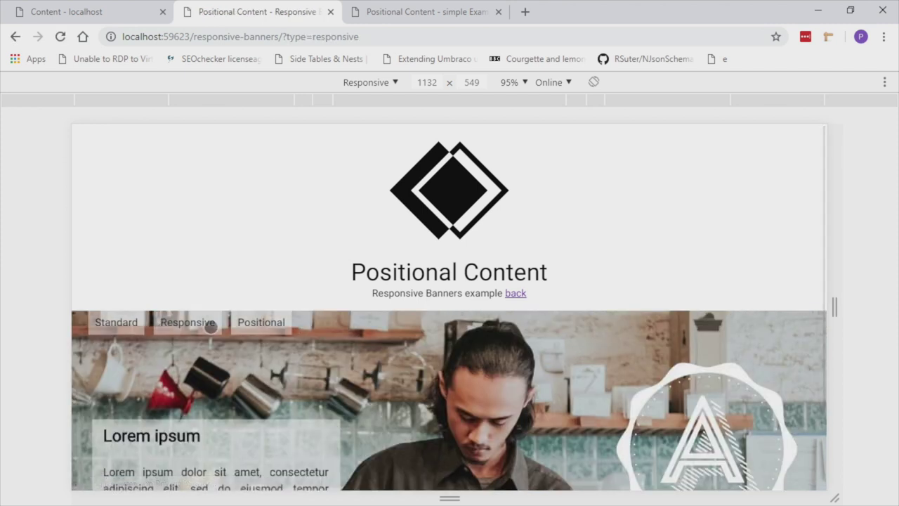
{"action": "scroll", "coordinate": [328, 250], "scroll_direction": "down", "scroll_amount": 1}
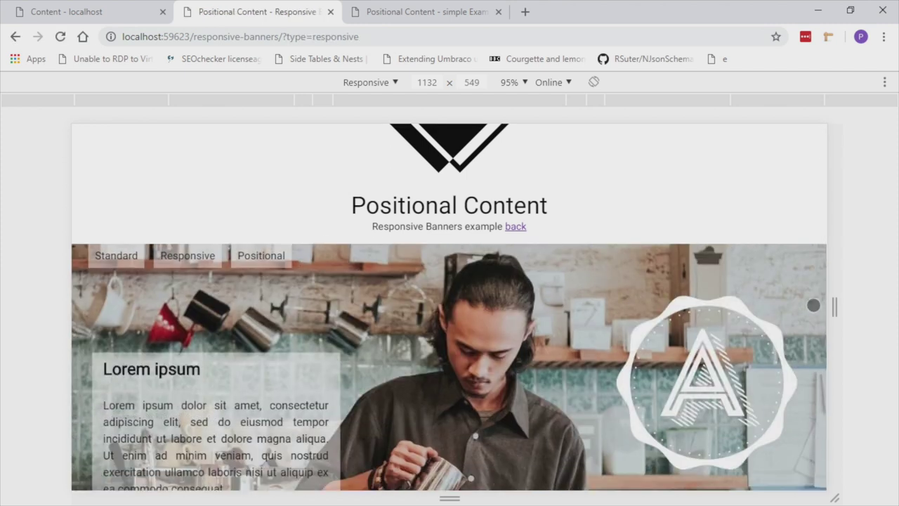
{"action": "left_click_drag", "start_coordinate": [831, 296], "coordinate": [597, 297]}
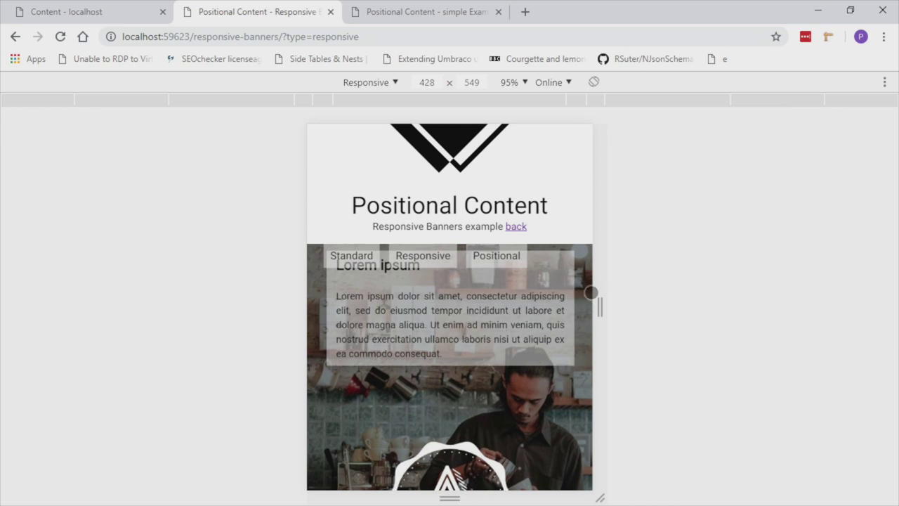
{"action": "left_click_drag", "start_coordinate": [603, 283], "coordinate": [700, 301]}
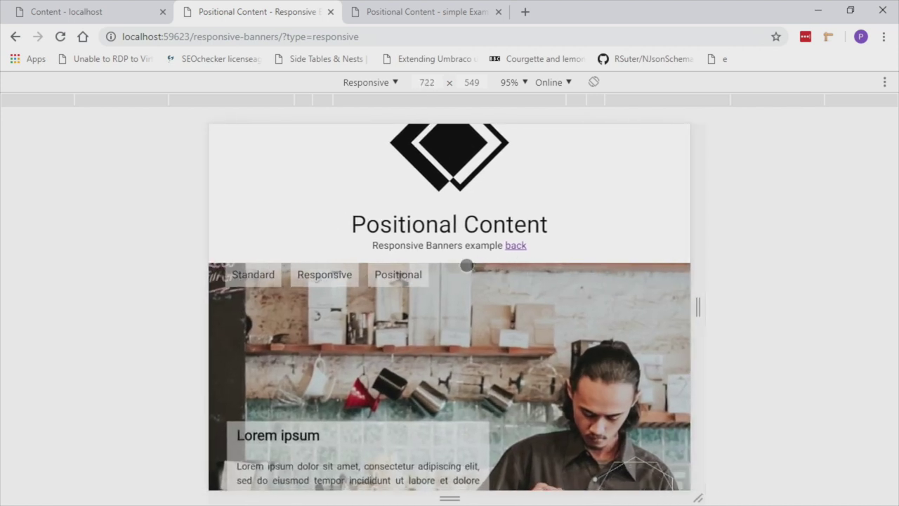
Step: Switch to the Positional banner version and check it at viewport widths of about 986 and 1079 pixels
{"action": "left_click", "coordinate": [410, 279]}
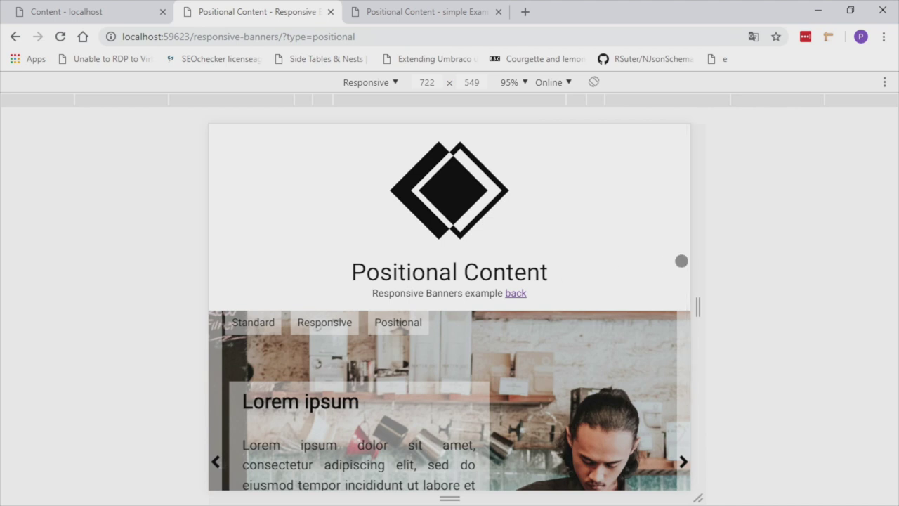
{"action": "left_click_drag", "start_coordinate": [693, 261], "coordinate": [786, 303]}
{"action": "scroll", "coordinate": [766, 337], "scroll_direction": "down", "scroll_amount": 3}
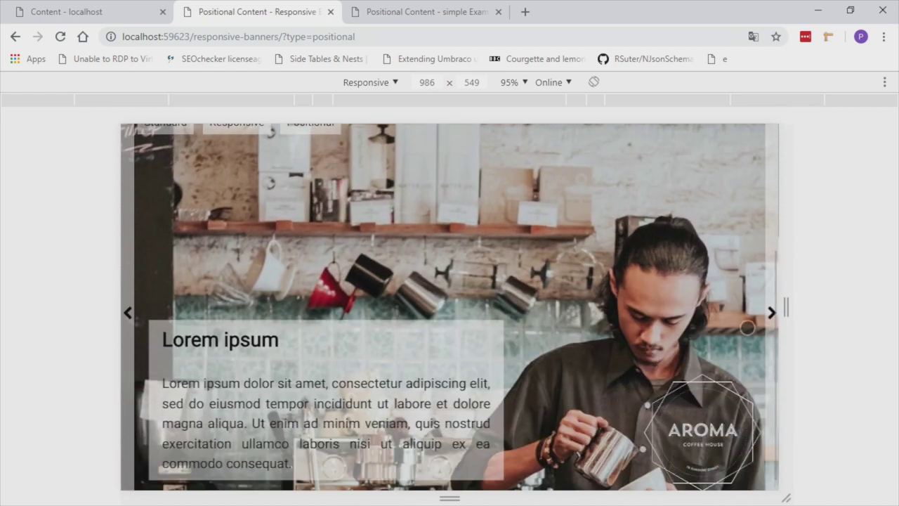
{"action": "left_click_drag", "start_coordinate": [787, 305], "coordinate": [816, 306]}
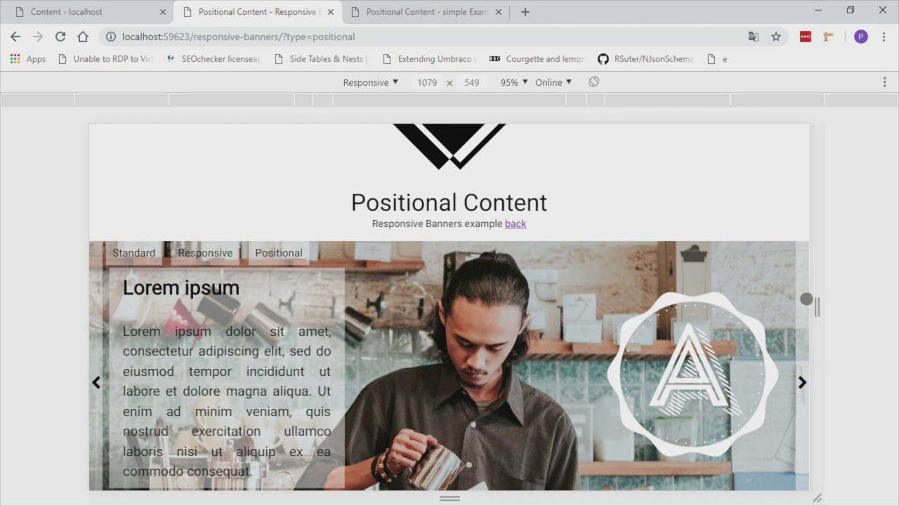
Step: Open the Responsive Backgrounds example from the site's home page and check its background at about 1241 and 1123 pixels wide
{"action": "left_click", "coordinate": [512, 225]}
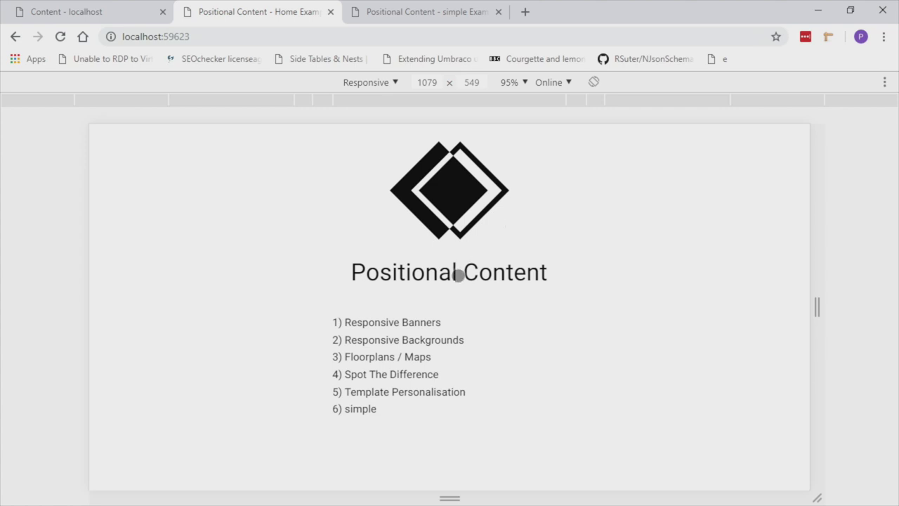
{"action": "left_click", "coordinate": [437, 340]}
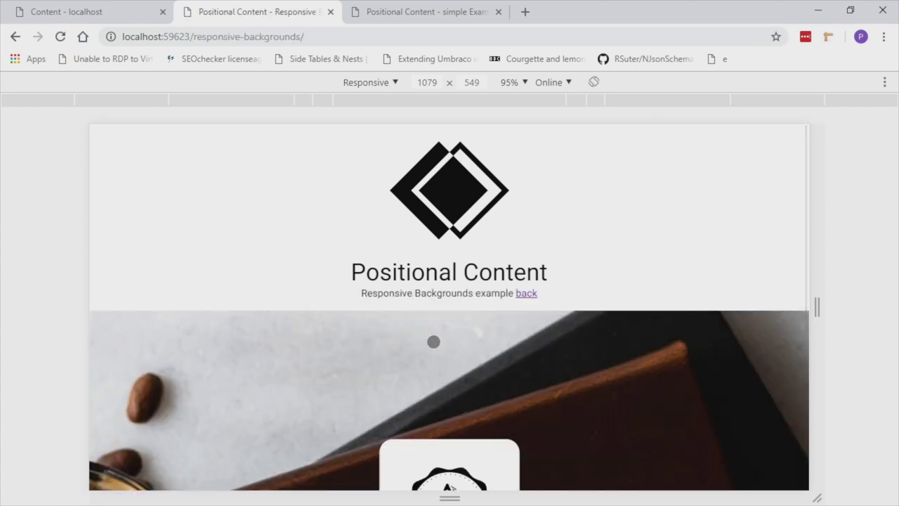
{"action": "scroll", "coordinate": [801, 275], "scroll_direction": "down", "scroll_amount": 1}
{"action": "scroll", "coordinate": [802, 275], "scroll_direction": "down", "scroll_amount": 3}
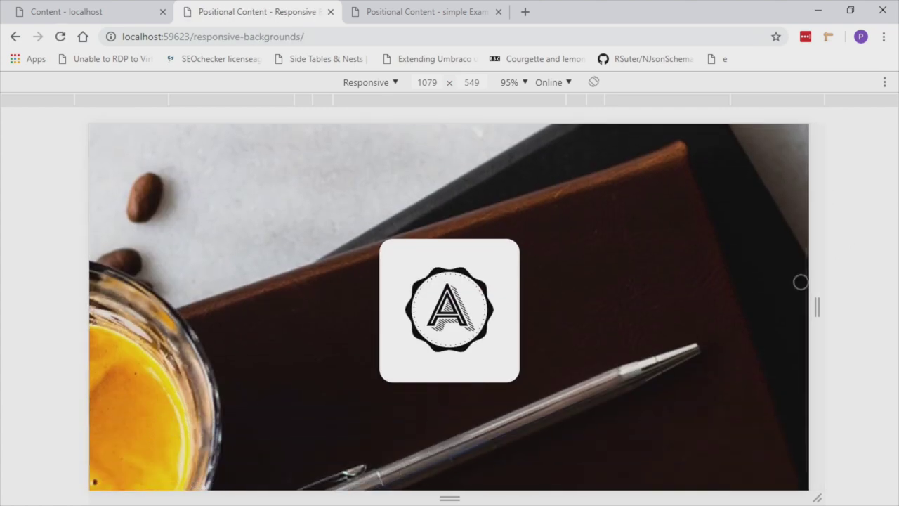
{"action": "left_click_drag", "start_coordinate": [818, 288], "coordinate": [871, 301]}
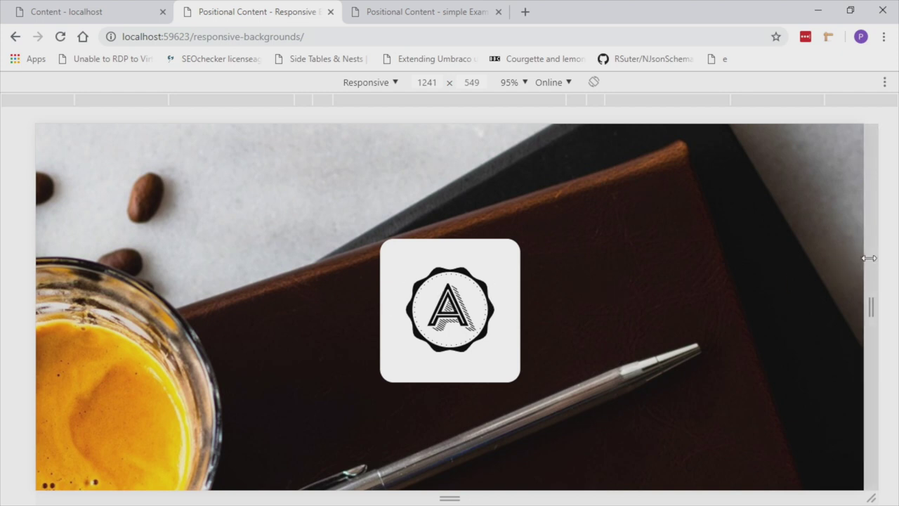
{"action": "left_click_drag", "start_coordinate": [869, 258], "coordinate": [831, 290]}
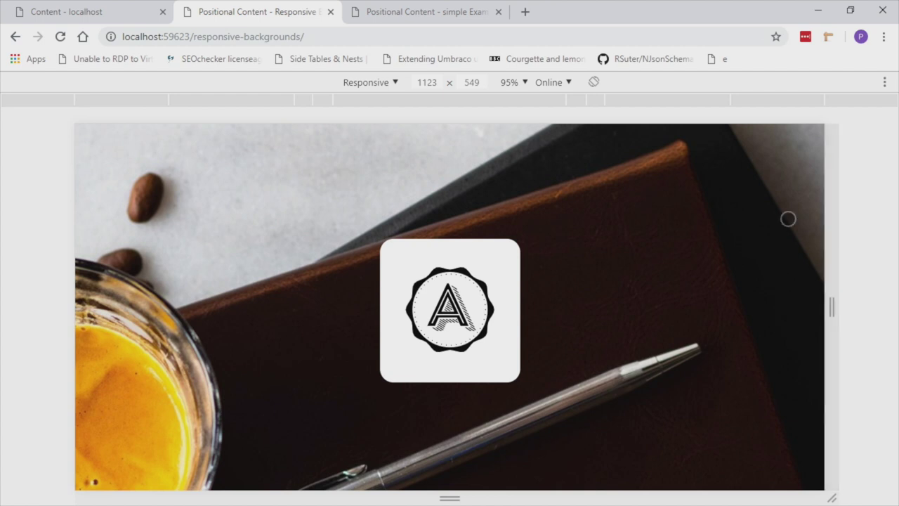
Step: Review the breakpoint loop, picture sources and foreground overlay markup of ResponsiveBackgrounds.cshtml in Visual Studio
{"action": "scroll", "coordinate": [632, 206], "scroll_direction": "up", "scroll_amount": 1}
{"action": "scroll", "coordinate": [631, 206], "scroll_direction": "up", "scroll_amount": 3}
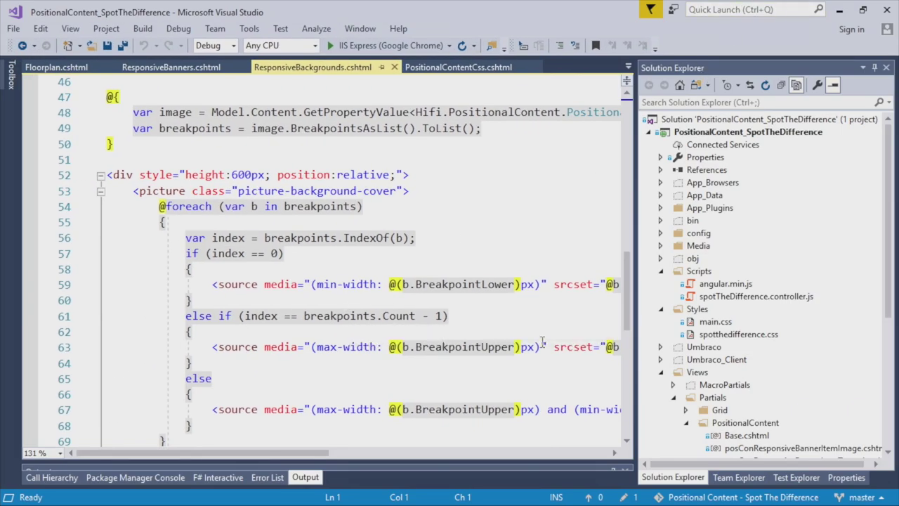
{"action": "scroll", "coordinate": [371, 284], "scroll_direction": "down", "scroll_amount": 2}
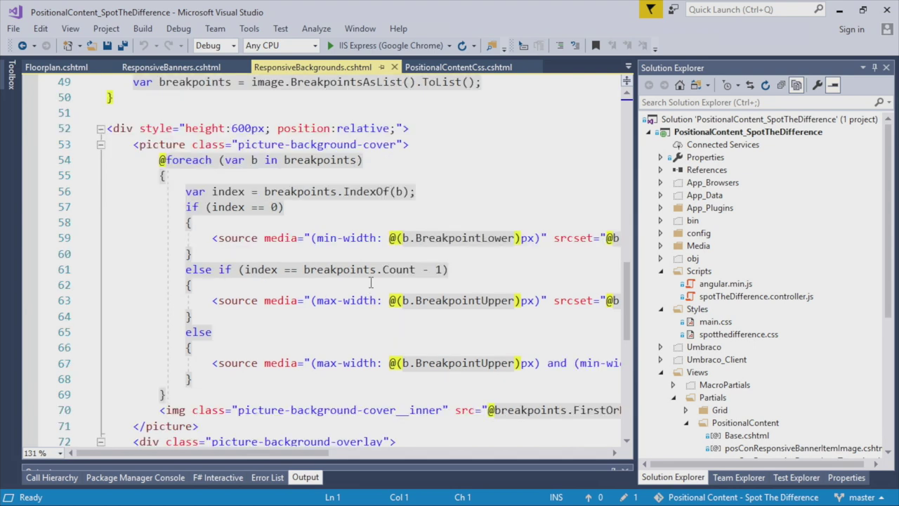
{"action": "scroll", "coordinate": [370, 282], "scroll_direction": "down", "scroll_amount": 1}
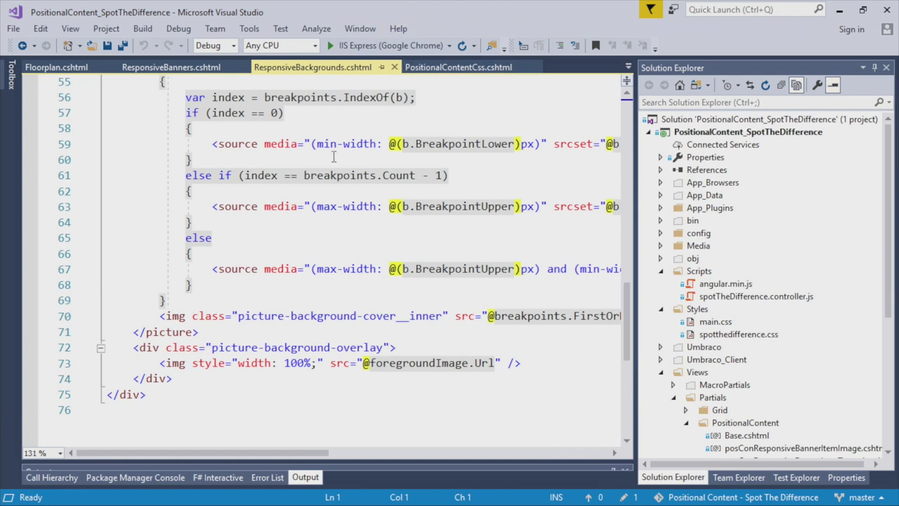
Step: Switch back to Chrome, return to the example site's home page and open the Floorplans / Maps example to view its floorplan
{"action": "left_click_drag", "start_coordinate": [431, 11], "coordinate": [0, 238]}
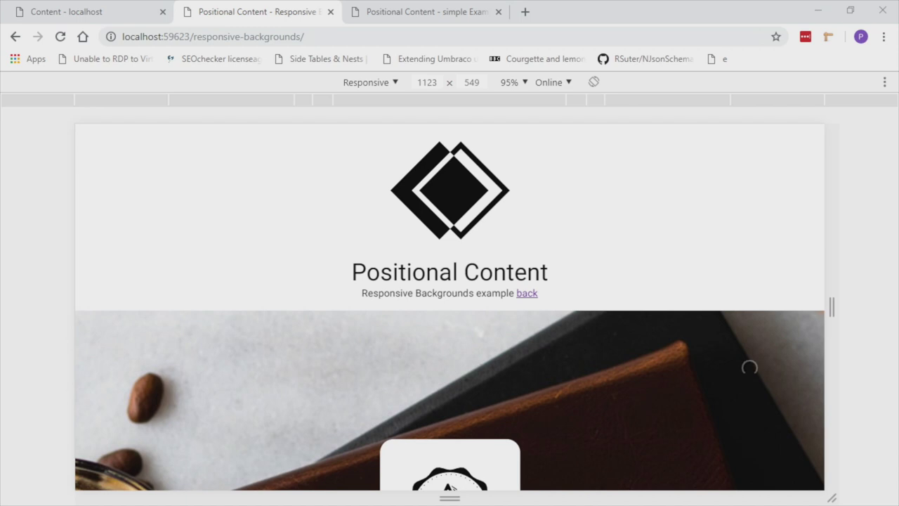
{"action": "left_click", "coordinate": [519, 295]}
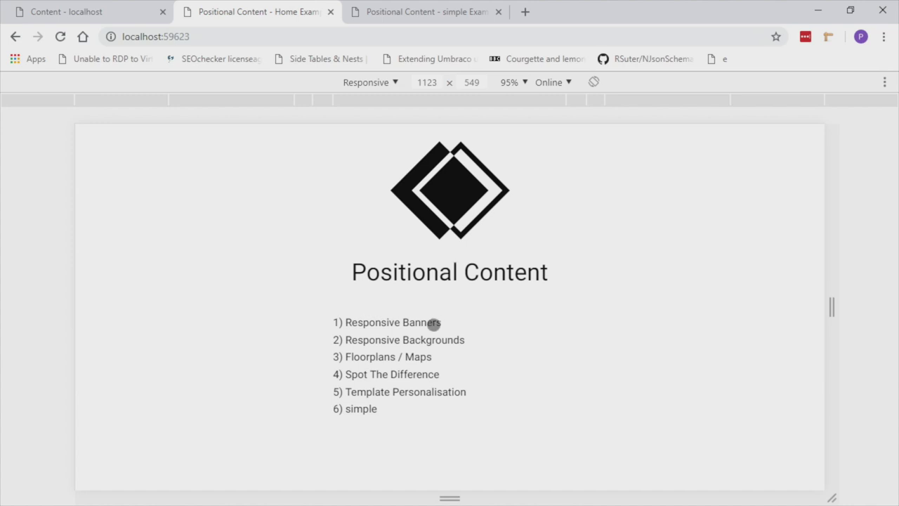
{"action": "left_click", "coordinate": [372, 357]}
{"action": "scroll", "coordinate": [419, 308], "scroll_direction": "down", "scroll_amount": 3}
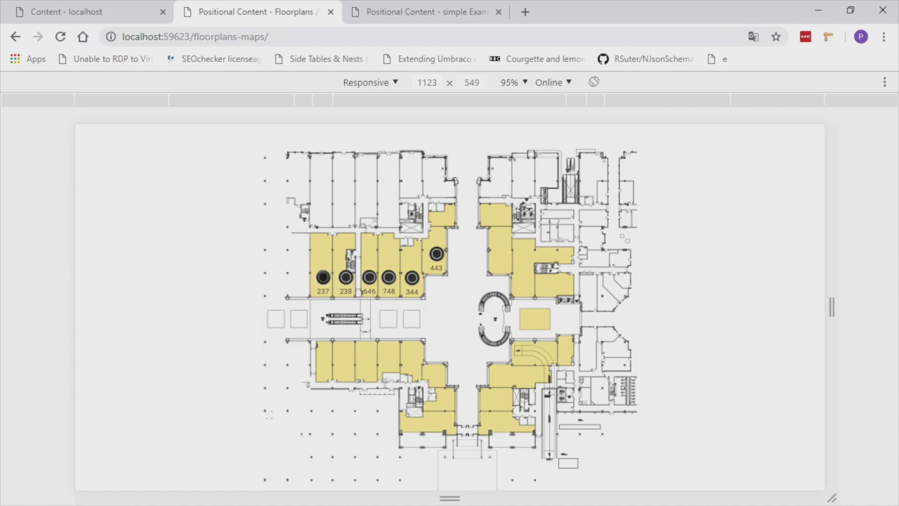
Step: Check the description pop-ups of the markers for units 237, 238 and 646 on the floorplan
{"action": "left_click", "coordinate": [322, 277]}
{"action": "left_click", "coordinate": [346, 277]}
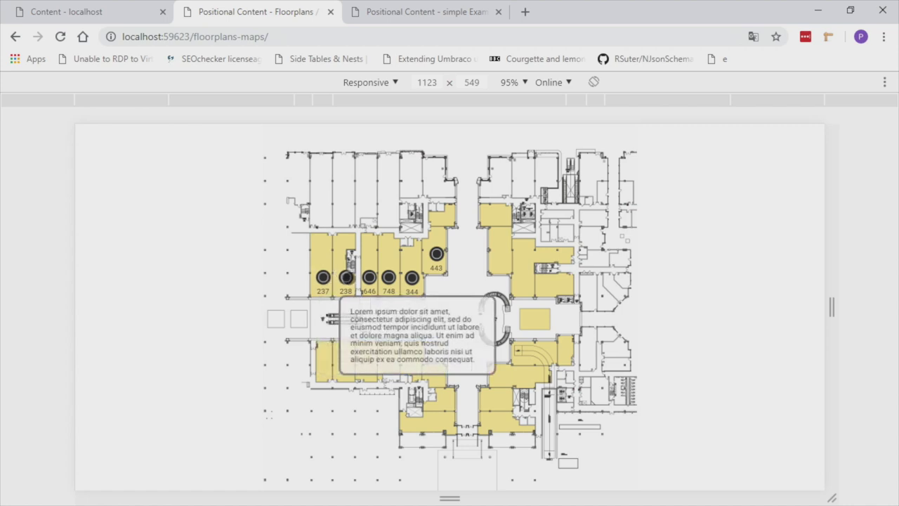
{"action": "left_click", "coordinate": [368, 277]}
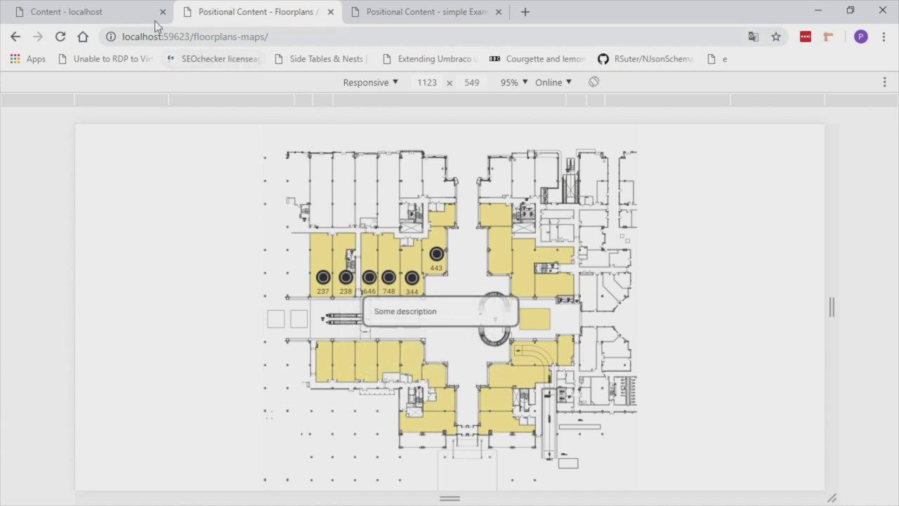